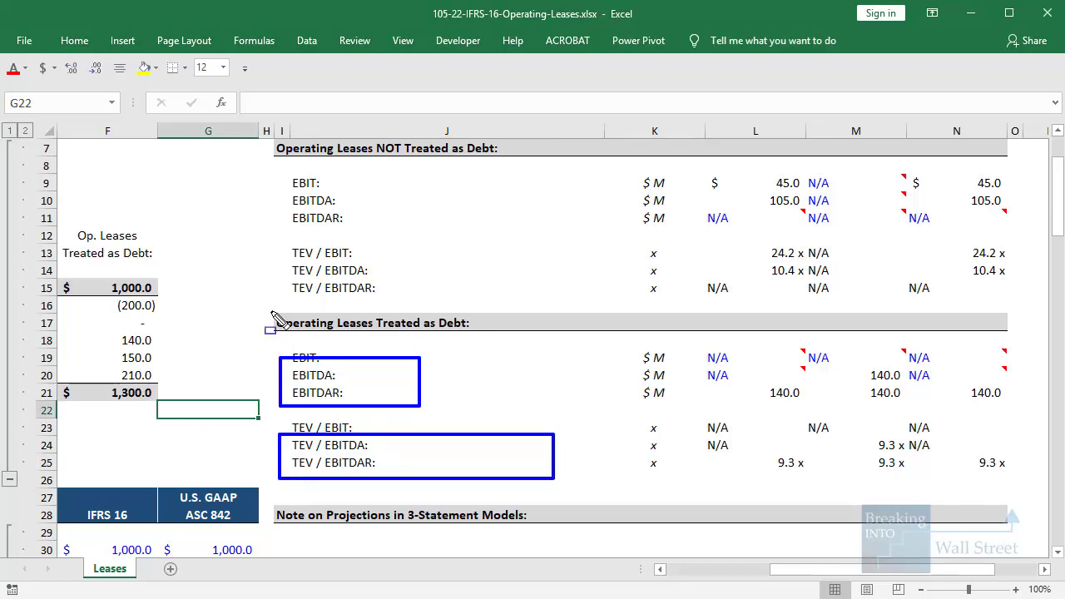
Inspect the Enterprise Value formula for the case where operating leases are treated as debt.
left_click_drag(268, 307, 518, 343)
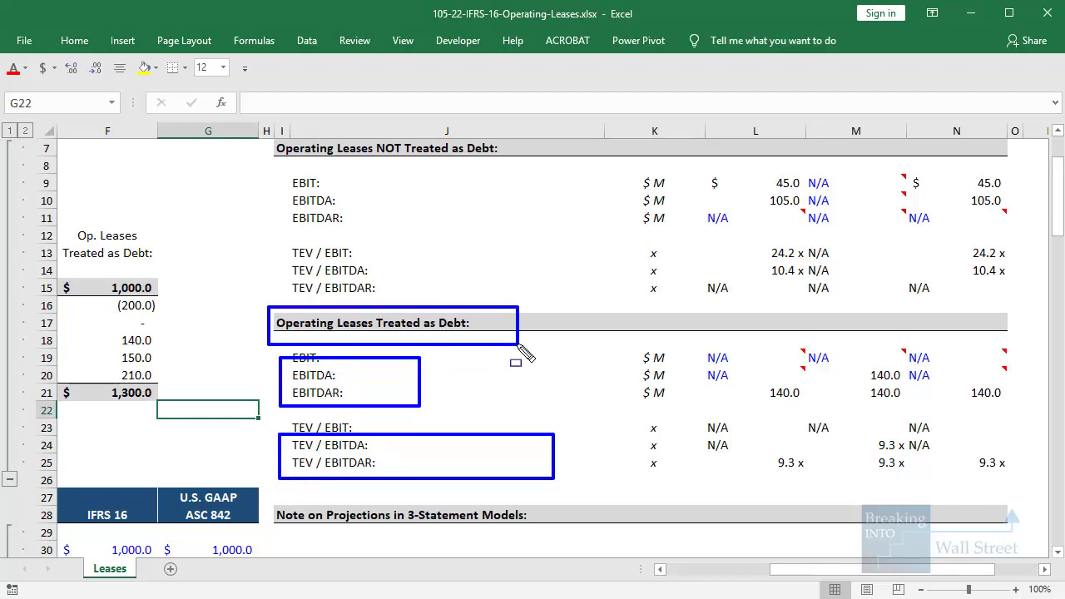
key("Escape")
left_click(747, 583)
left_click(742, 570)
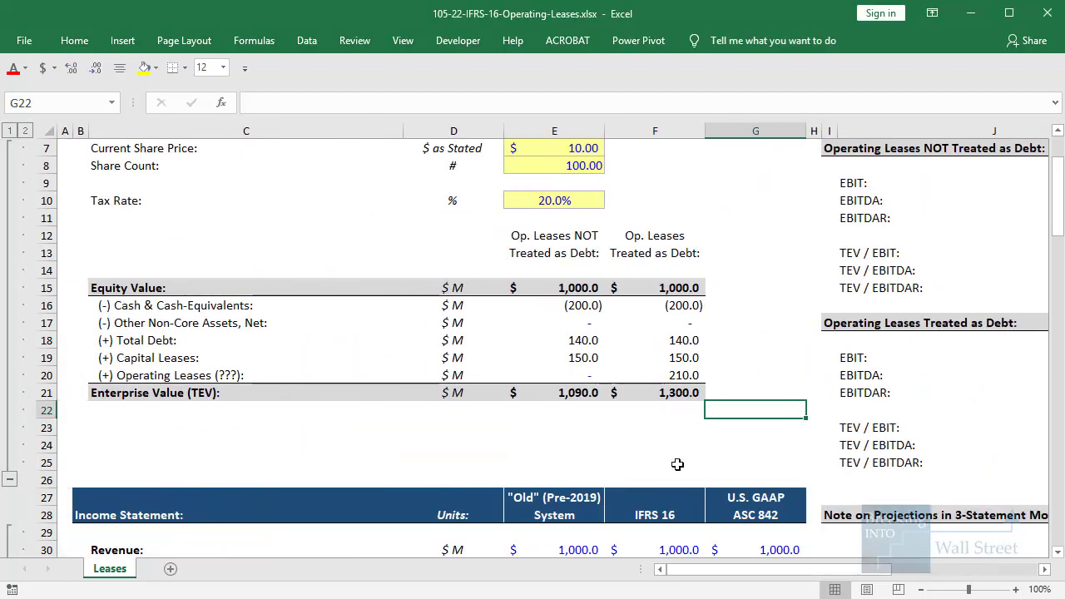
left_click(668, 395)
key("F2")
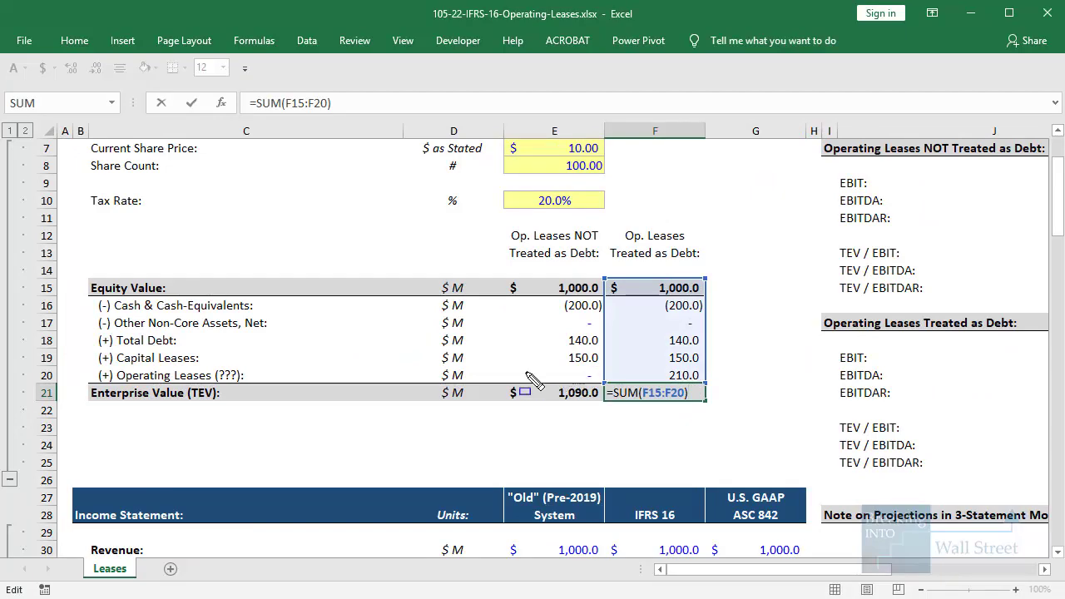
left_click_drag(519, 372, 724, 431)
key("Escape")
left_click(690, 360)
scroll(883, 532, "down", 1)
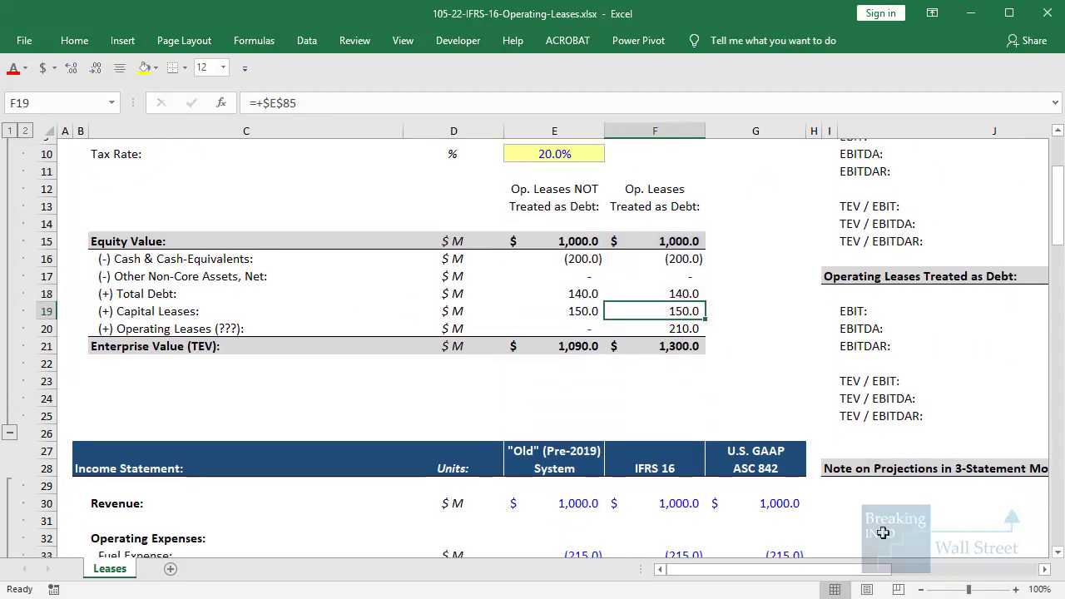
Compare EBITDAR across the pre-2019, IFRS 16 and U.S. GAAP columns in the Operating Leases Treated as Debt section.
left_click_drag(873, 569, 936, 571)
left_click(975, 345)
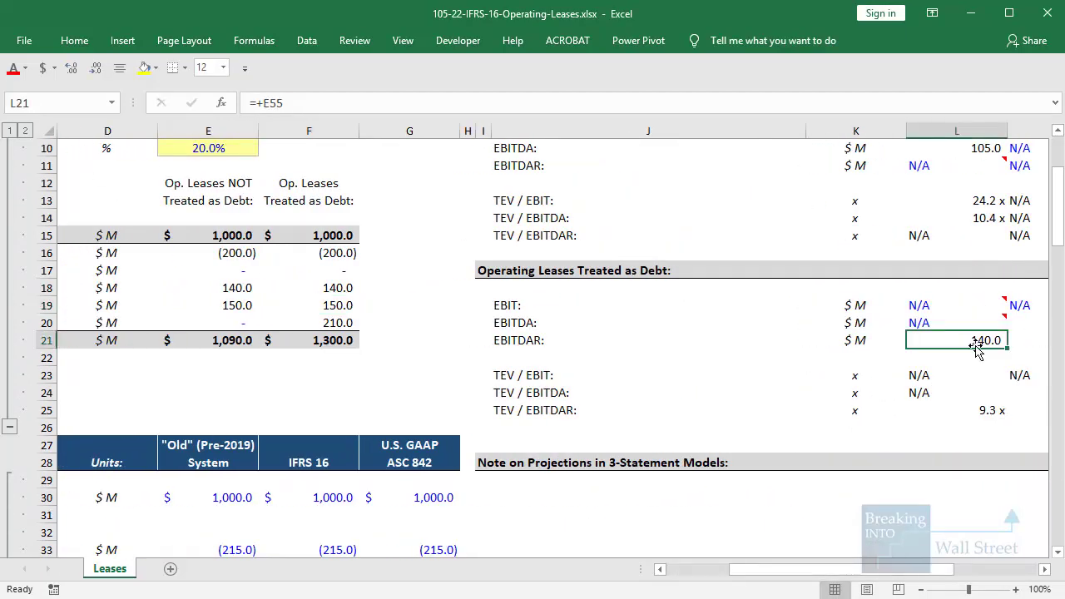
key("Right")
key("Left")
key("Down")
key("Up")
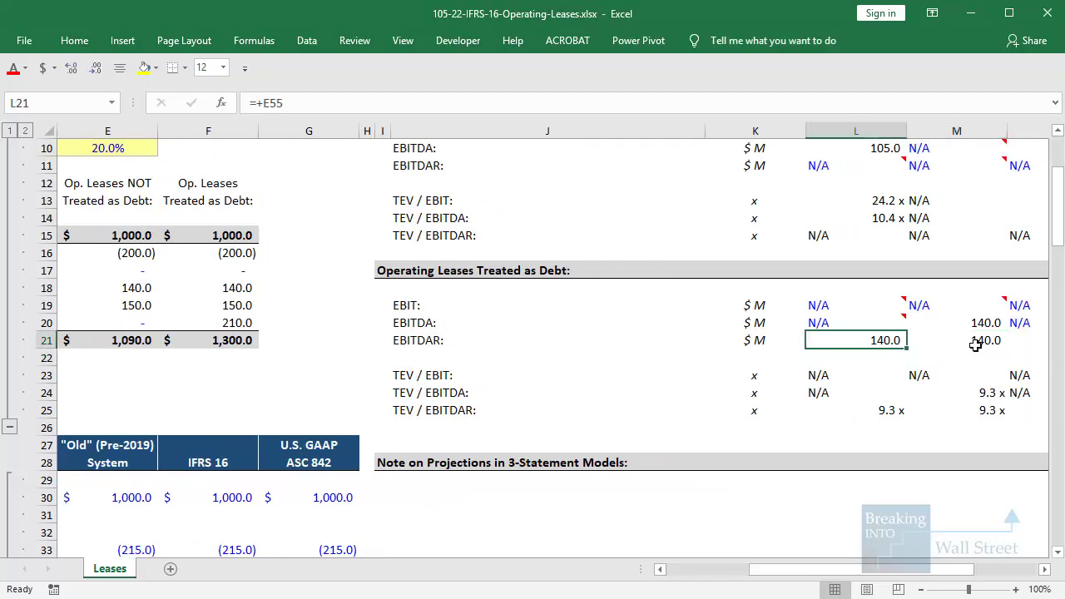
key("Right")
key("Right")
key("Right")
key("Left")
key("Down")
key("Up")
Trace the IFRS 16 EBITDAR formula in the Operating Leases Treated as Debt section back to the income statement.
key("Left")
key("F2")
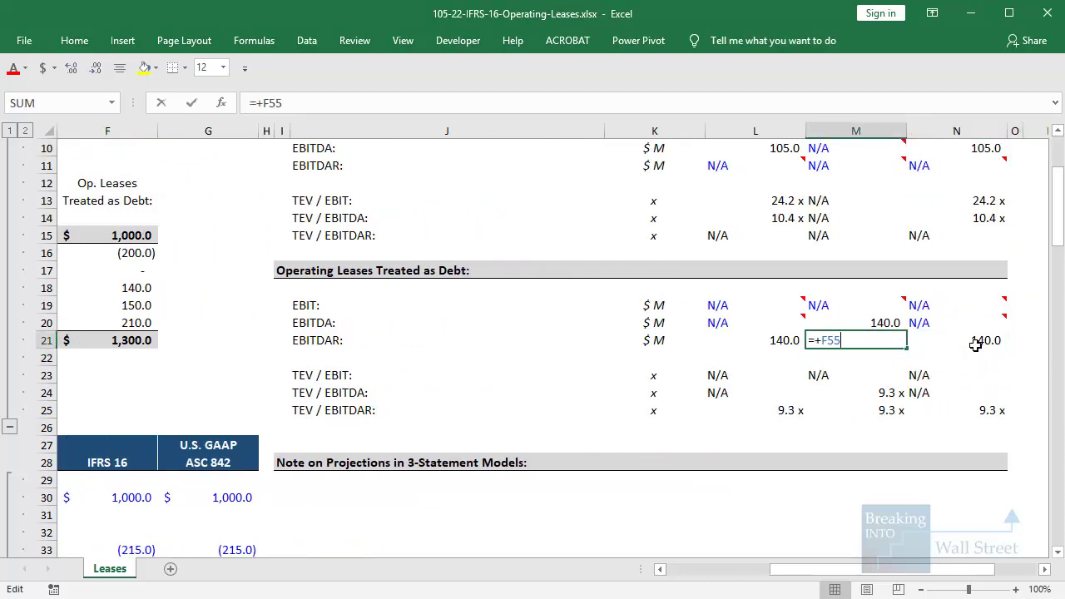
scroll(869, 531, "down", 2)
left_click(724, 569)
scroll(703, 450, "down", 7)
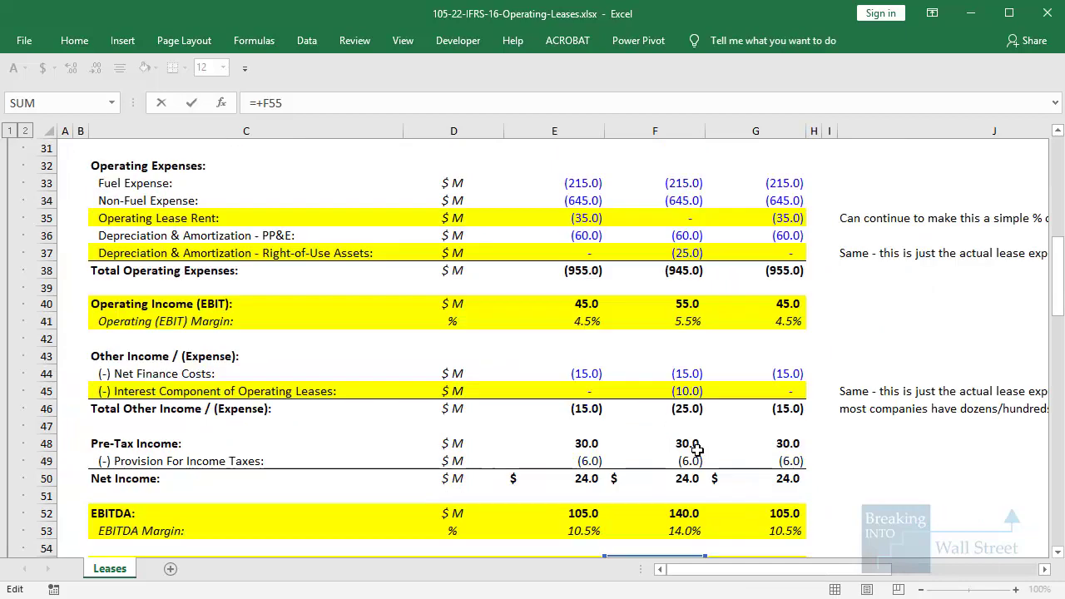
key("Escape")
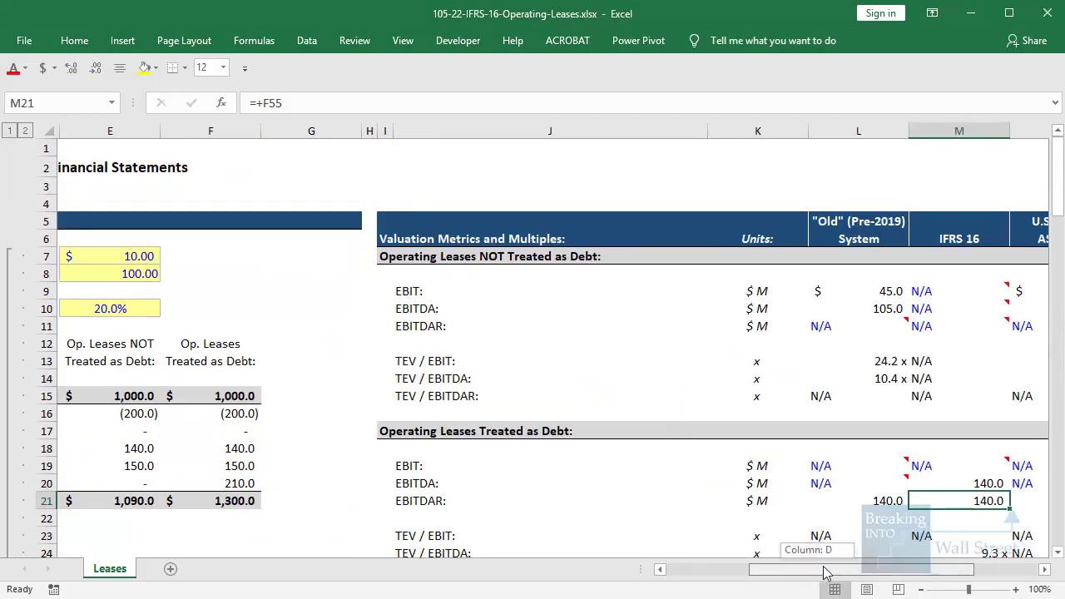
Inspect the IFRS 16 TEV / EBITDAR formula and the Enterprise Value and EBITDAR cells it references, leaving it unmodified.
double_click(878, 463)
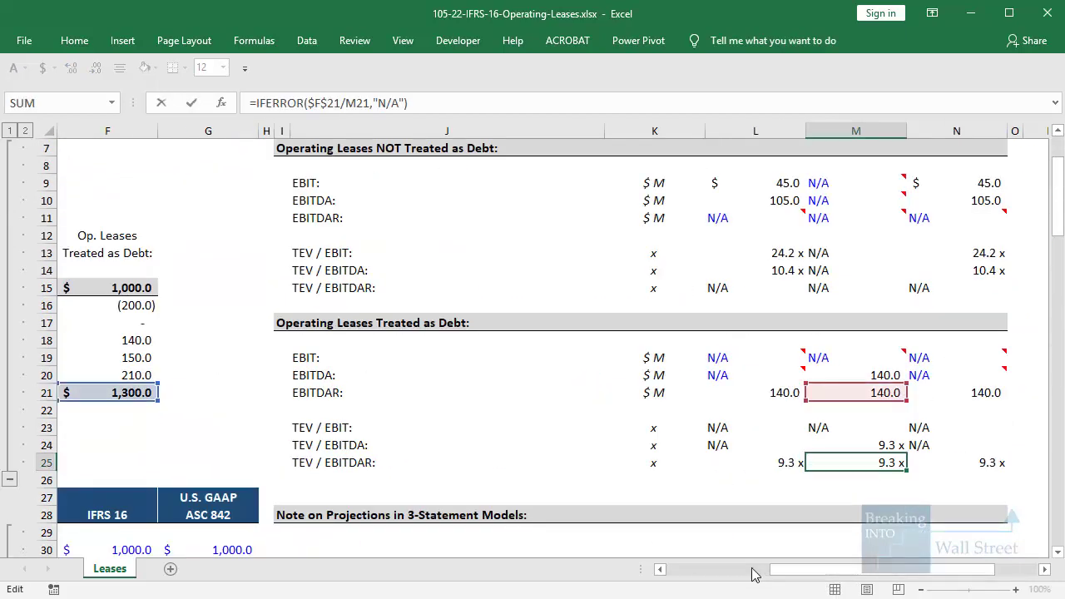
left_click(756, 570)
mouse_move(607, 267)
left_mouse_down()
mouse_move(655, 343)
mouse_move(730, 417)
left_mouse_up()
left_click_drag(776, 570, 856, 568)
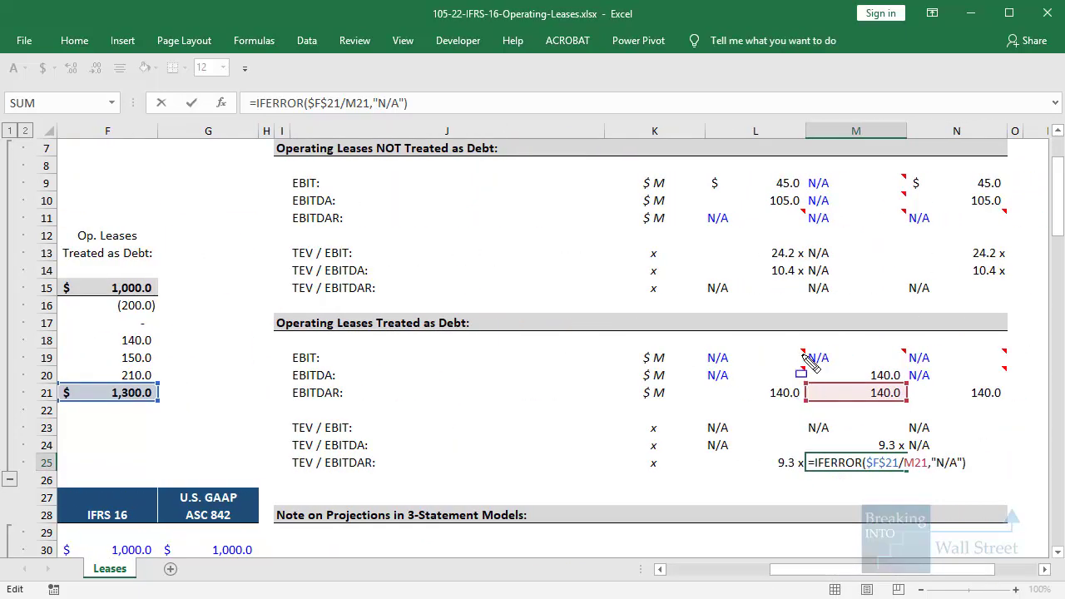
mouse_move(802, 355)
left_mouse_down()
mouse_move(881, 409)
mouse_move(915, 417)
left_mouse_up()
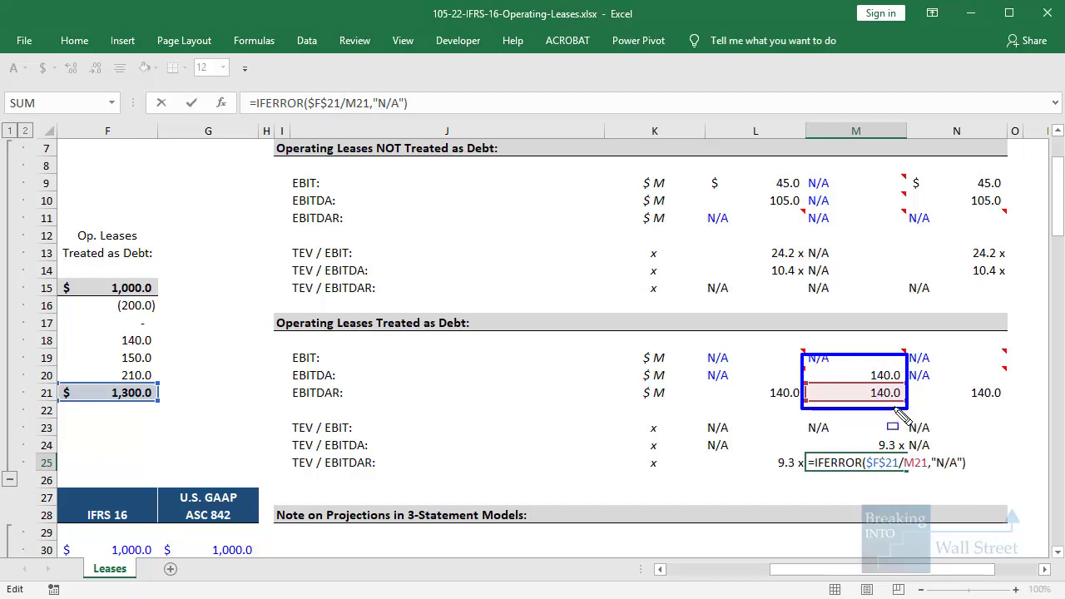
key("Escape")
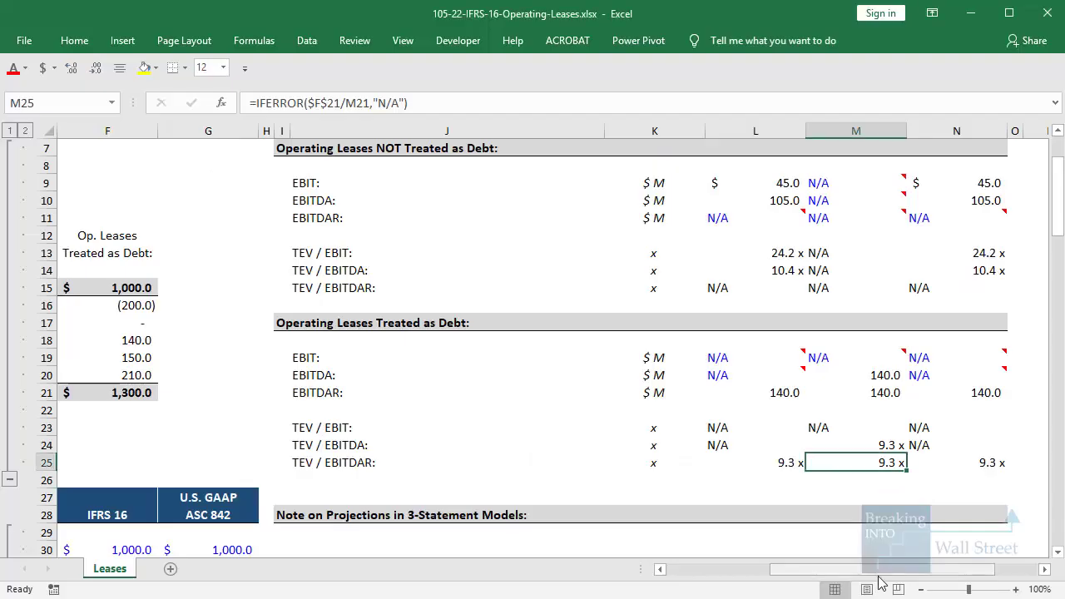
Compare the pre-2019 valuation multiples between the Operating Leases NOT Treated as Debt and Treated as Debt sections.
left_click(785, 464)
scroll(682, 440, "up", 1)
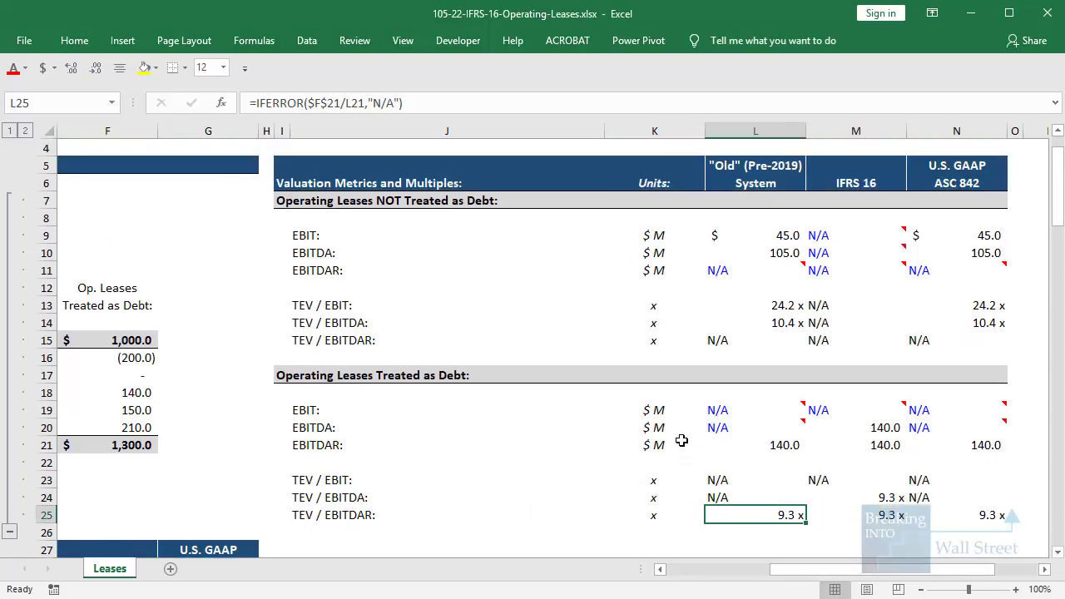
left_click_drag(254, 181, 551, 221)
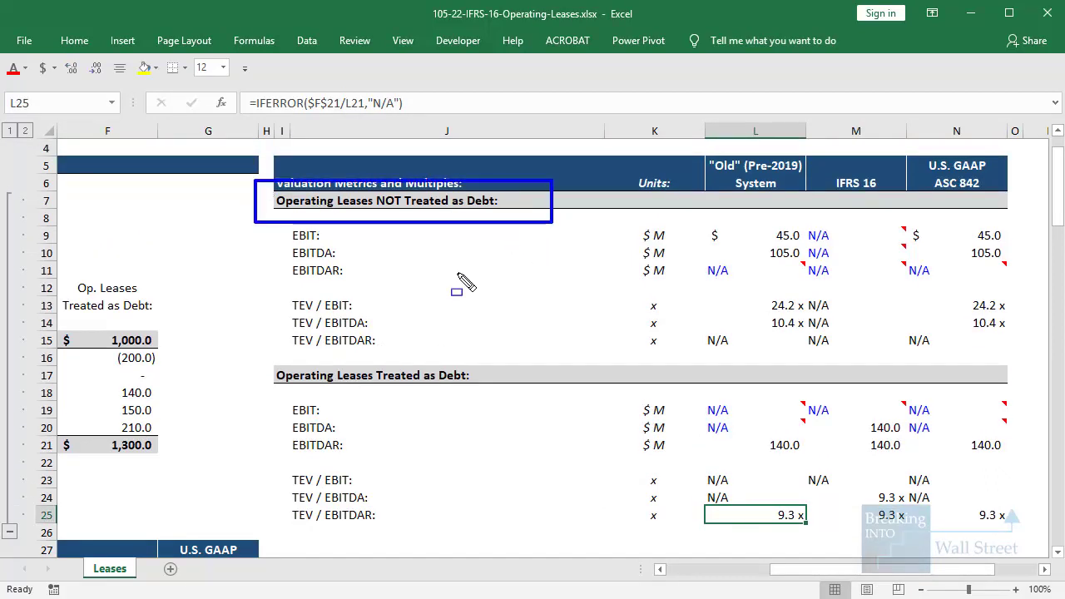
left_click_drag(287, 296, 809, 337)
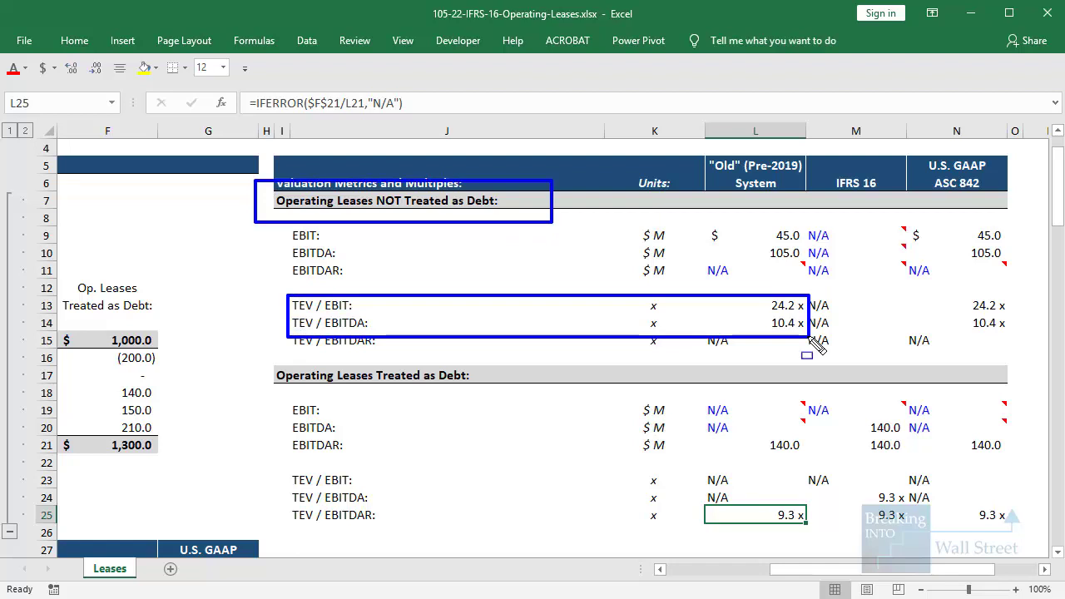
key("Escape")
scroll(802, 361, "down", 2)
left_click(425, 462)
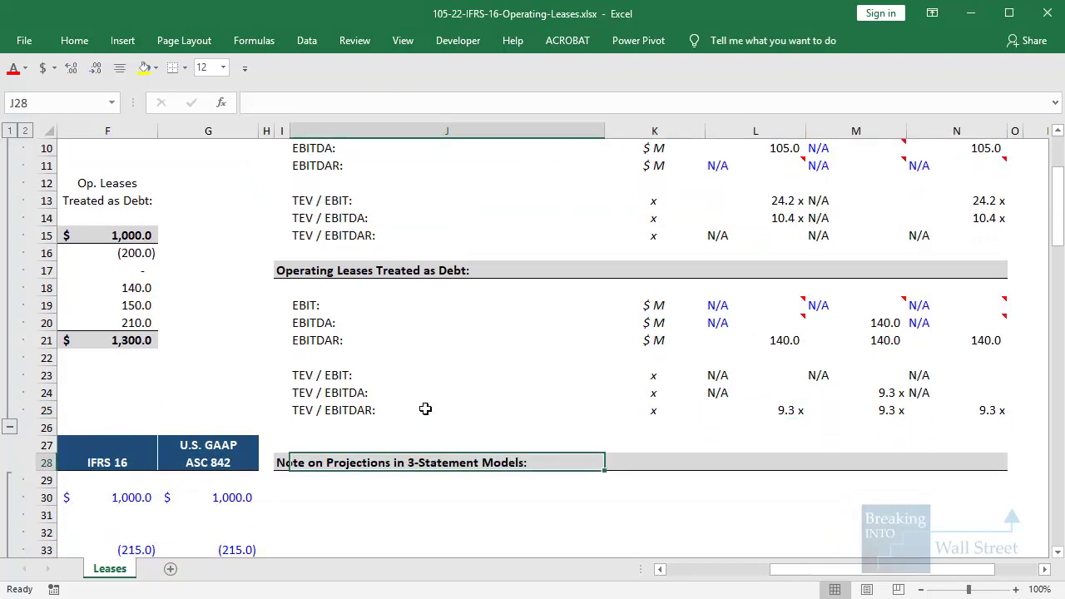
mouse_move(285, 353)
left_mouse_down()
mouse_move(735, 409)
mouse_move(797, 404)
mouse_move(812, 441)
mouse_move(797, 434)
left_mouse_up()
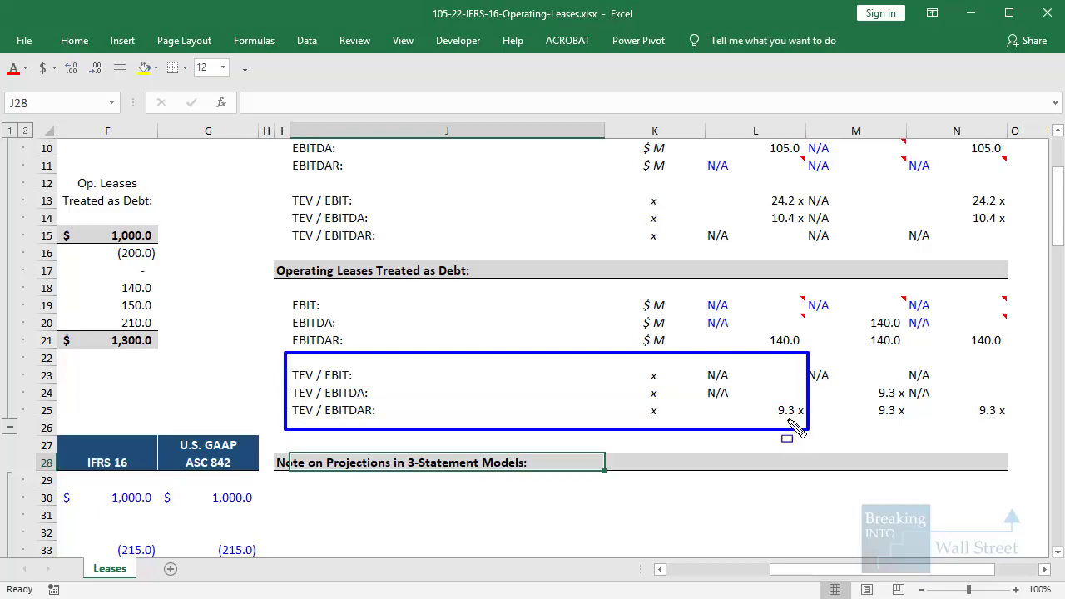
key("Escape")
Inspect the pre-2019 TEV / EBITDAR formula and trace its numerator to the Enterprise Value bridge.
double_click(787, 408)
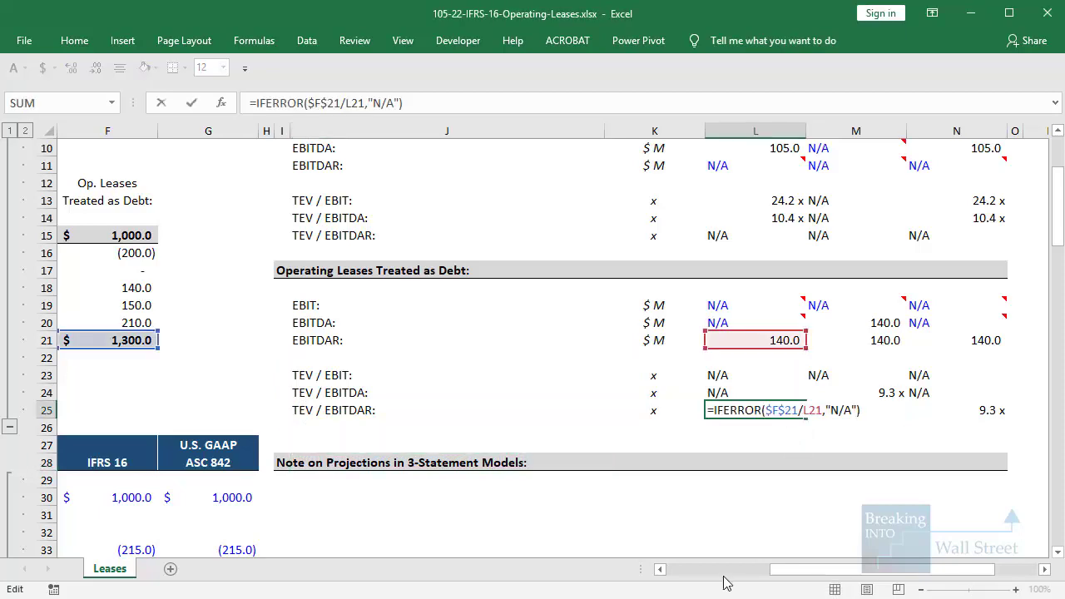
left_click(708, 570)
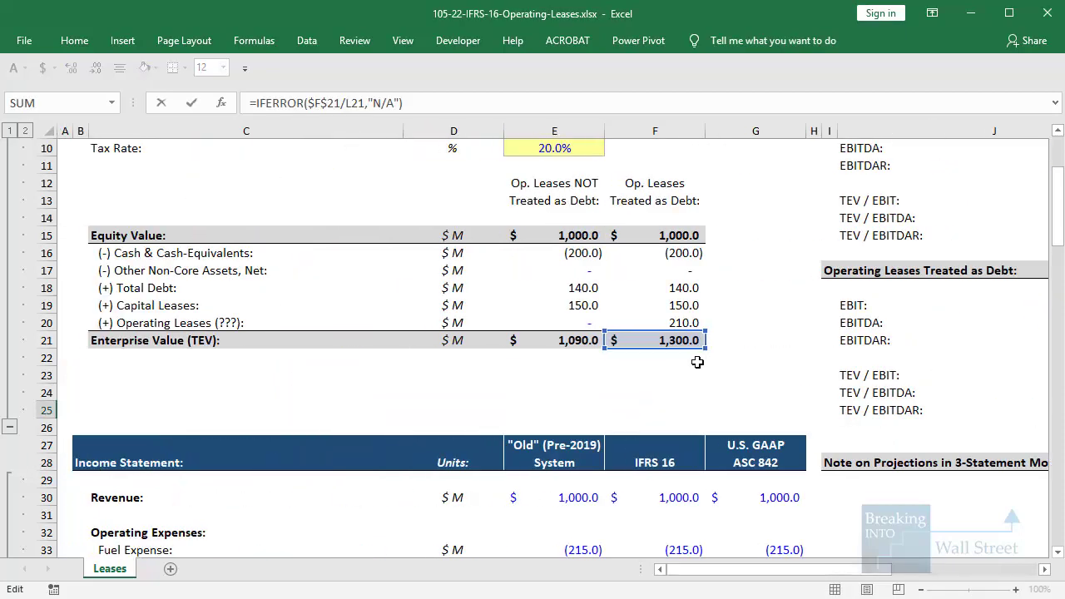
scroll(680, 420, "up", 3)
scroll(680, 420, "down", 3)
key("Escape")
left_click_drag(723, 570, 796, 577)
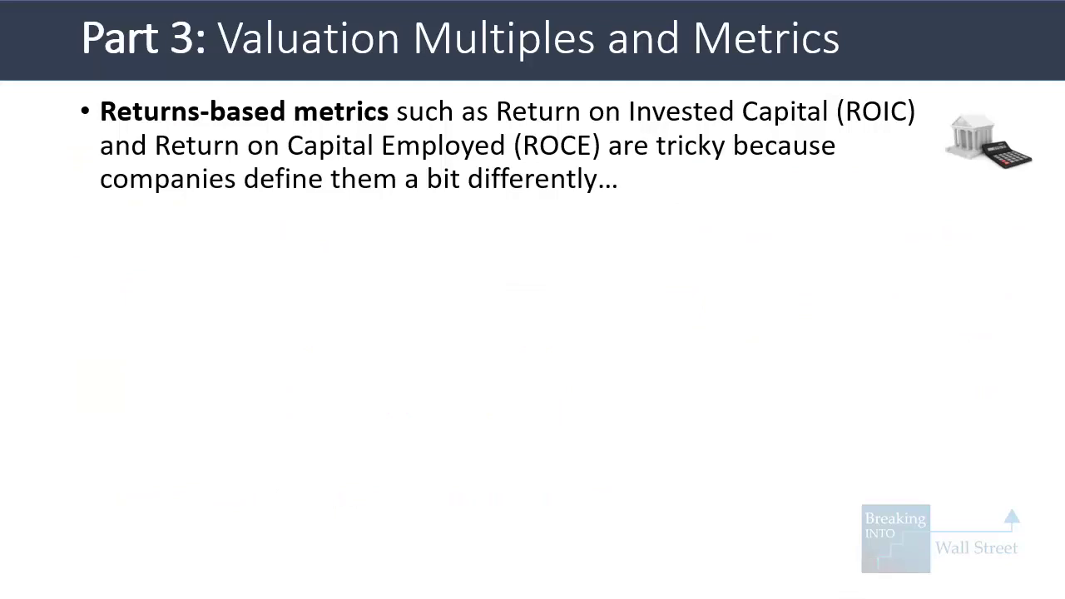
key("Right")
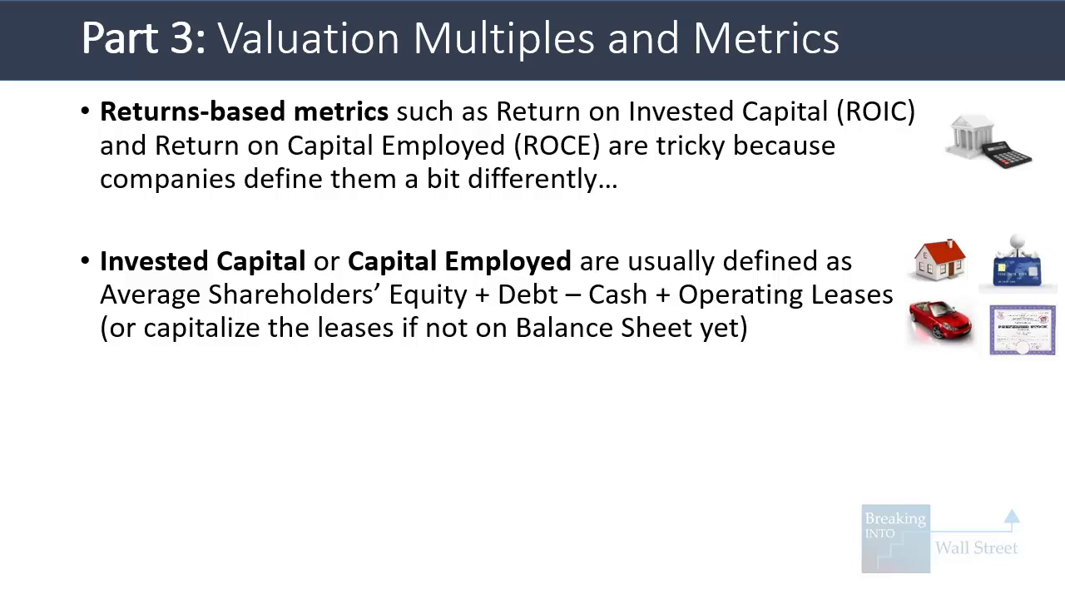
key("Right")
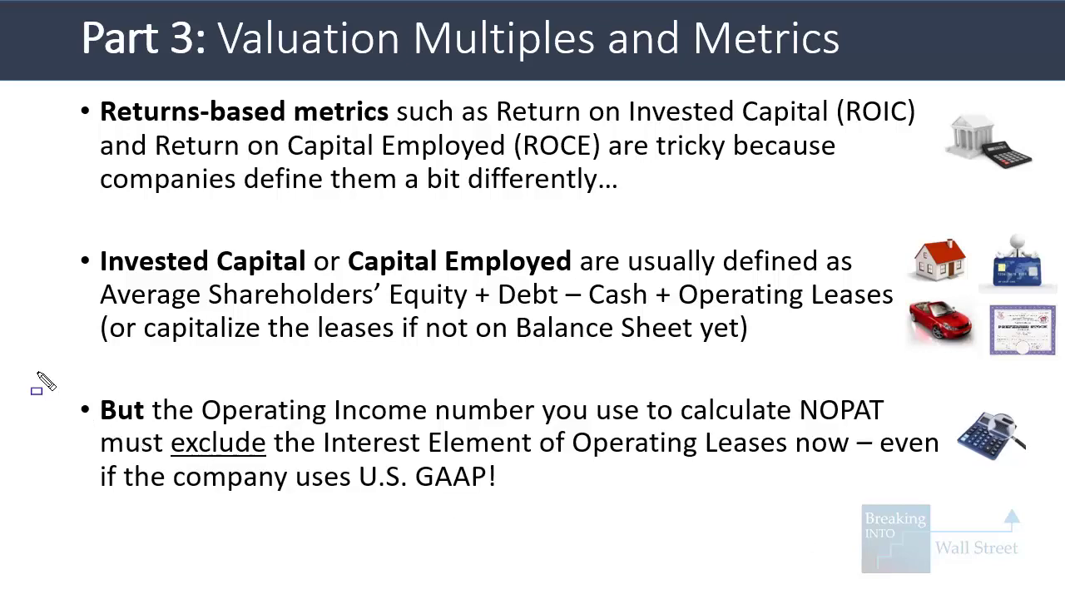
left_click_drag(68, 379, 956, 509)
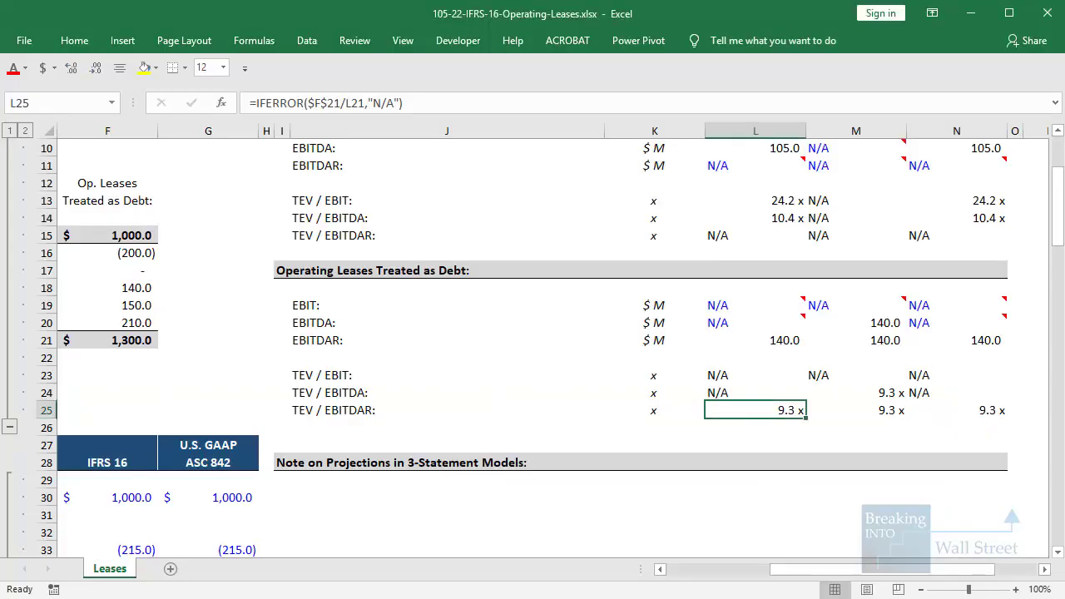
Switch to the Target ASC 842 PDF in Adobe Acrobat Pro and examine EBIT and operating lease interest in the after-tax ROIC numerator.
key("alt+Tab")
key("alt+Tab")
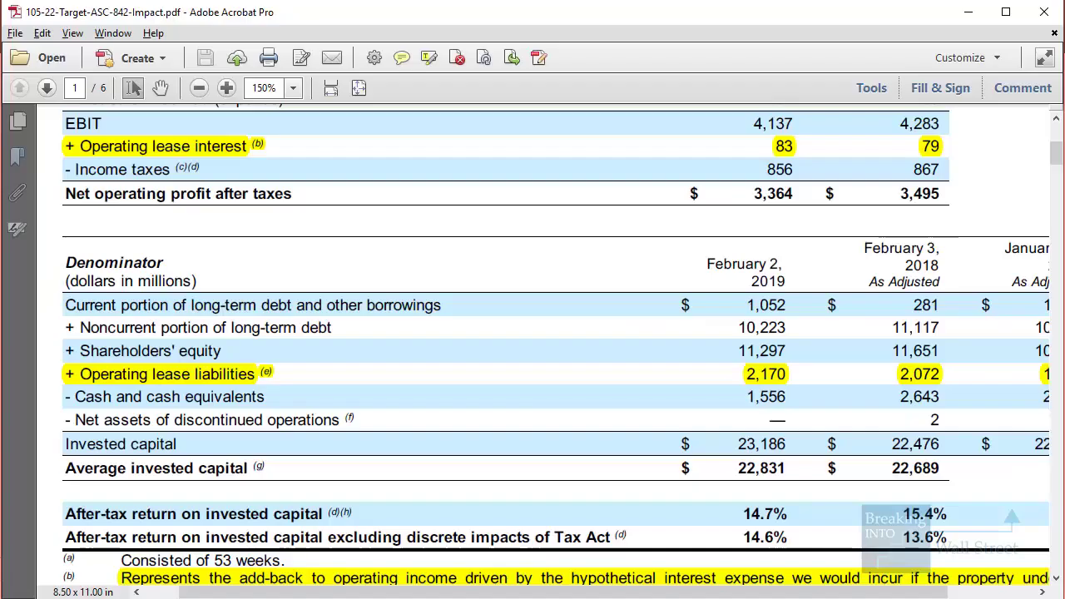
scroll(432, 405, "up", 8)
scroll(316, 389, "down", 1)
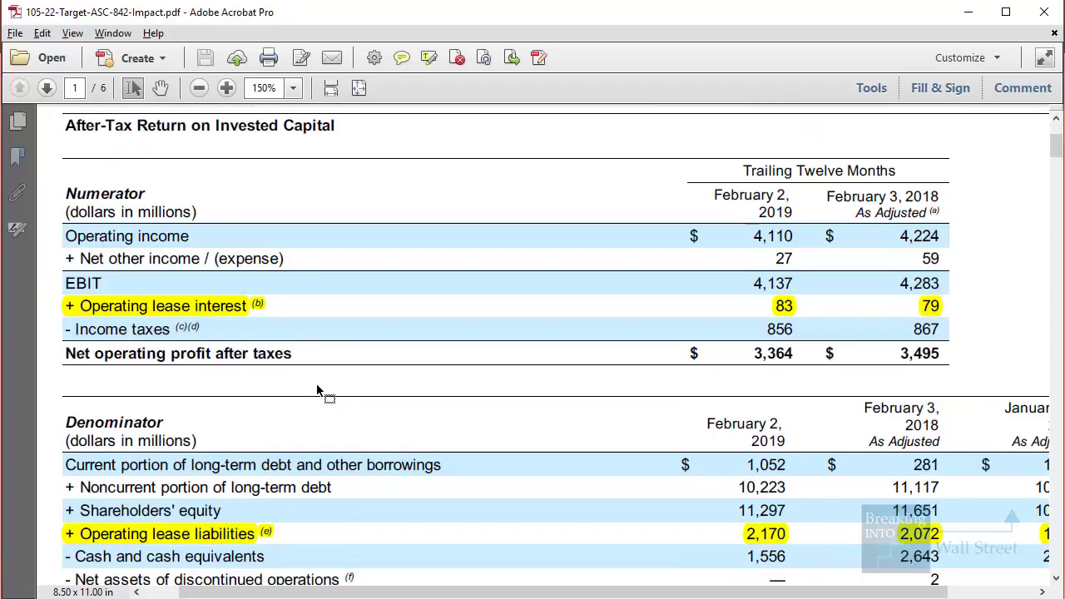
left_click_drag(234, 255, 324, 323)
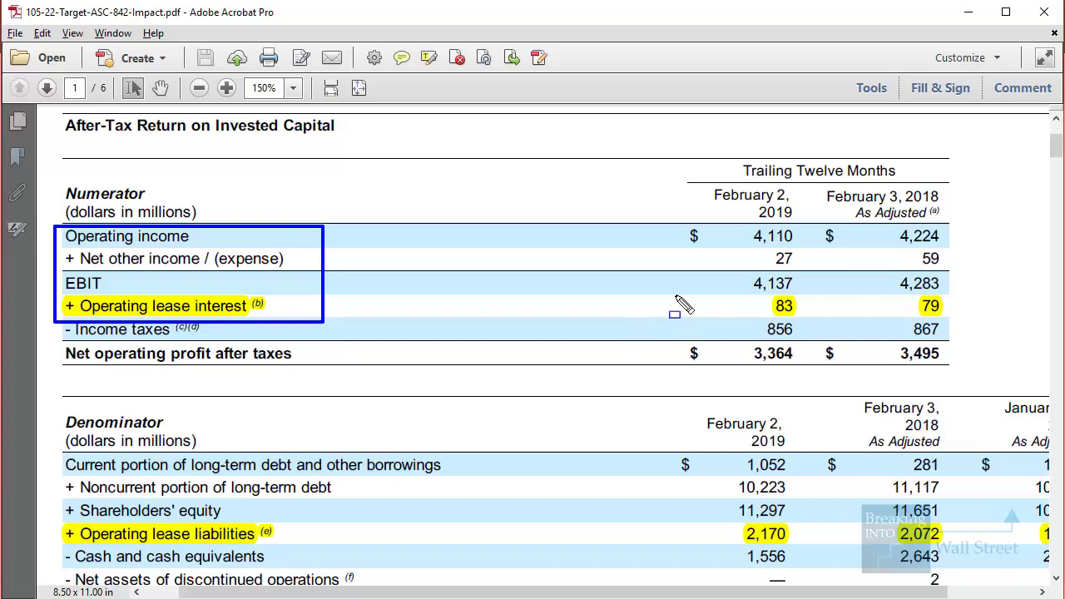
left_click_drag(675, 291, 965, 324)
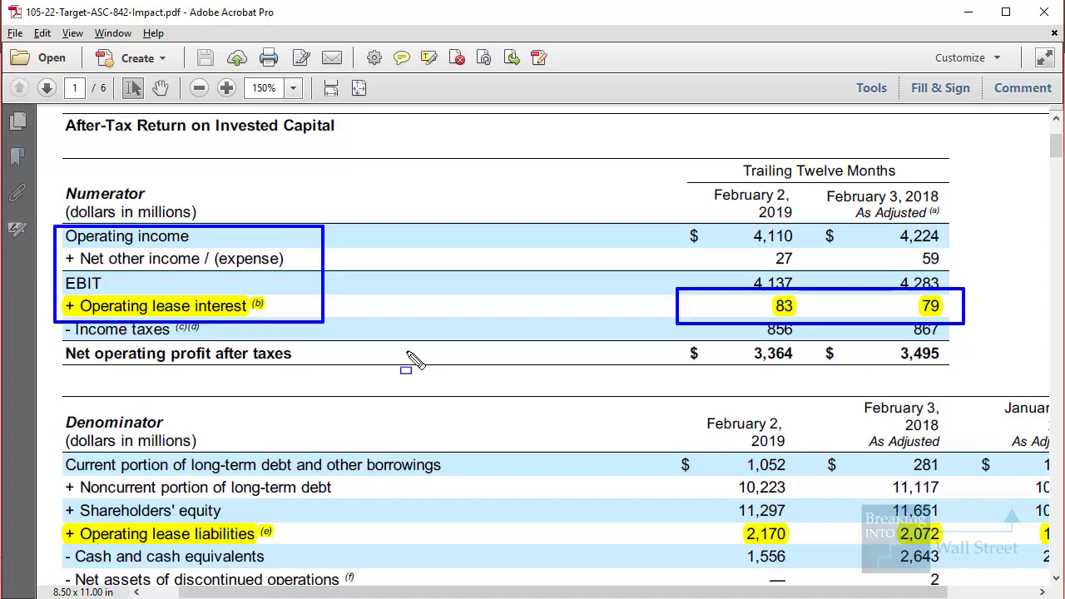
key("Escape")
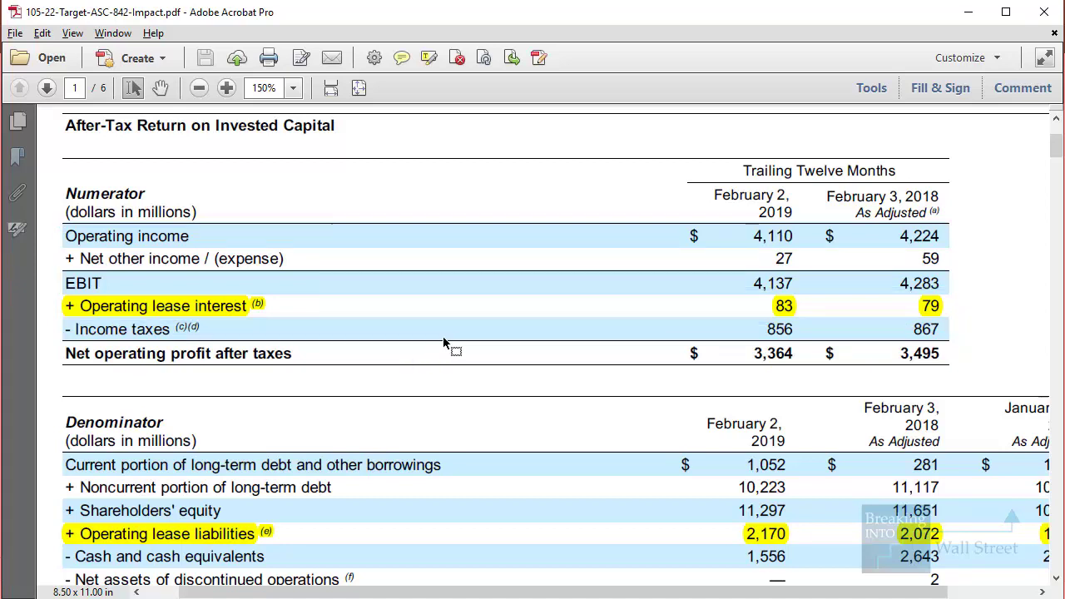
scroll(408, 336, "down", 1)
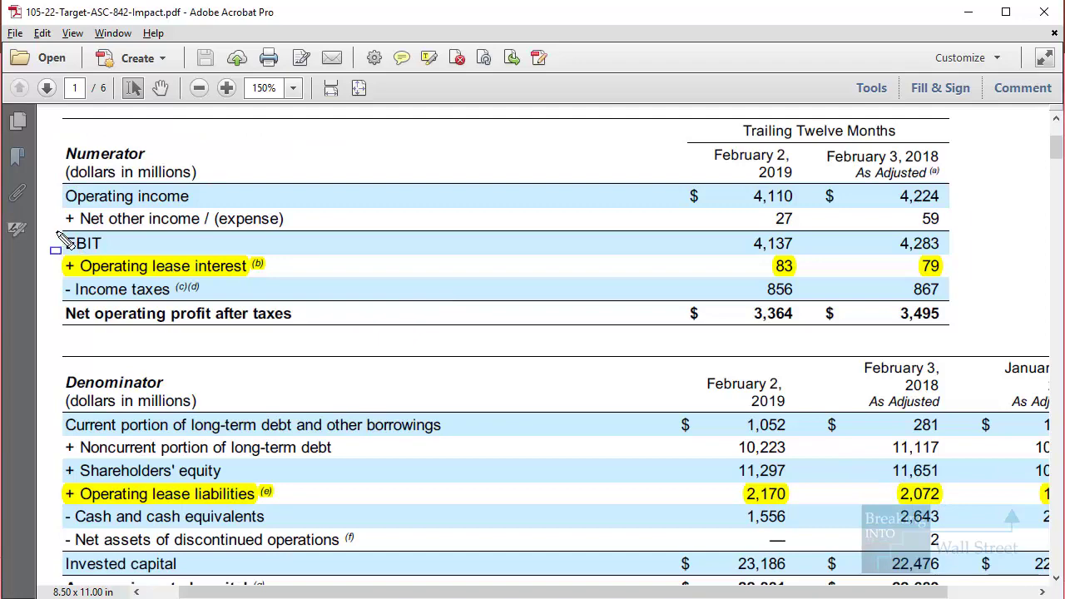
left_click_drag(56, 233, 159, 250)
key("Escape")
Examine net operating profit after taxes, the invested capital denominator and the after-tax return on invested capital rows.
scroll(380, 316, "down", 2)
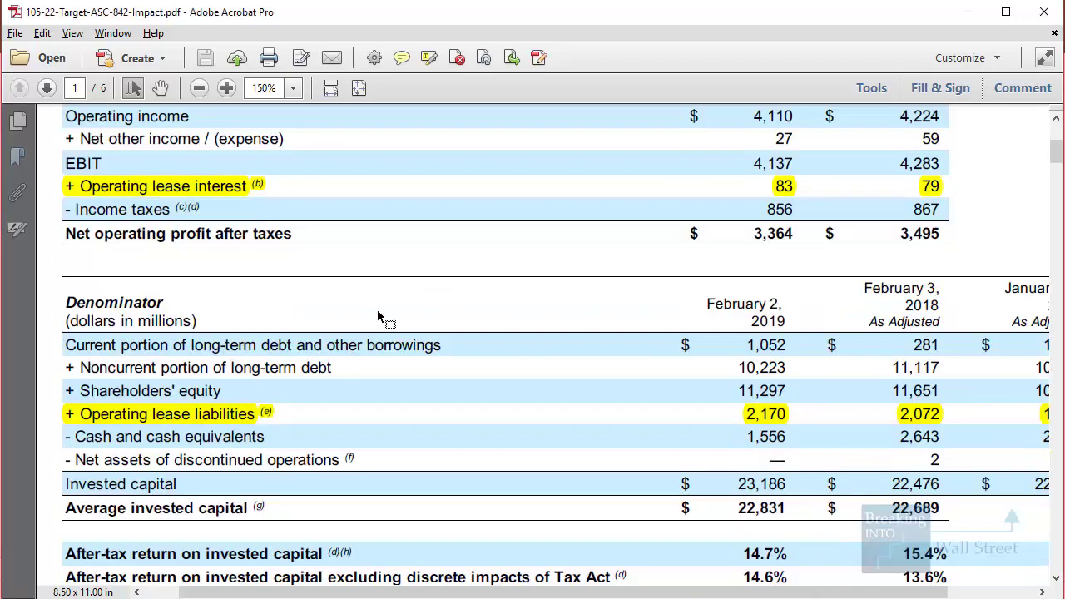
mouse_move(46, 321)
left_mouse_down()
mouse_move(848, 511)
mouse_move(834, 530)
left_mouse_up()
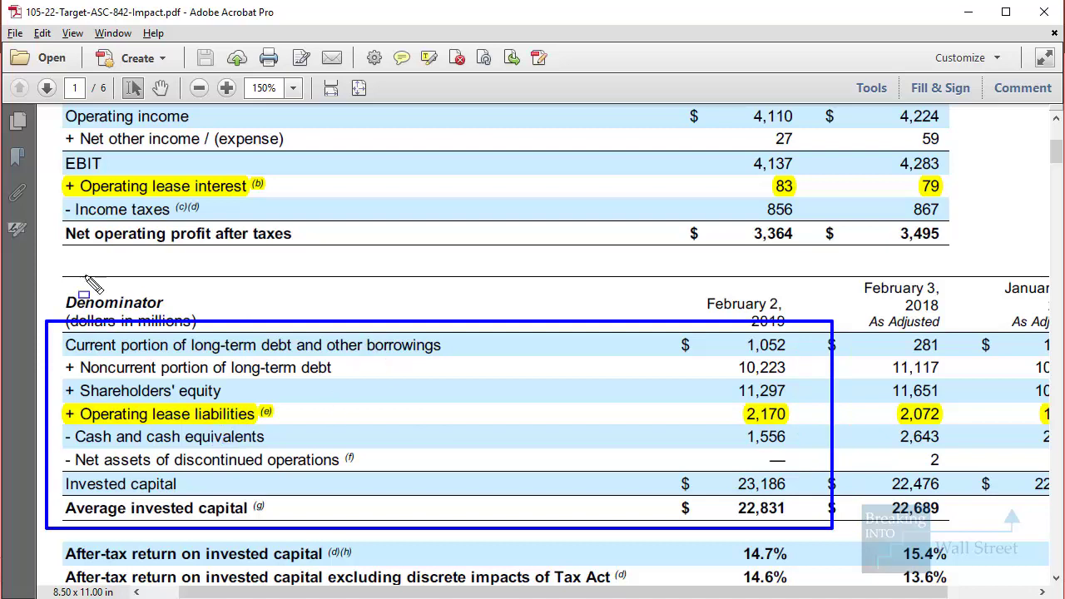
mouse_move(46, 222)
left_mouse_down()
mouse_move(694, 237)
mouse_move(819, 252)
left_mouse_up()
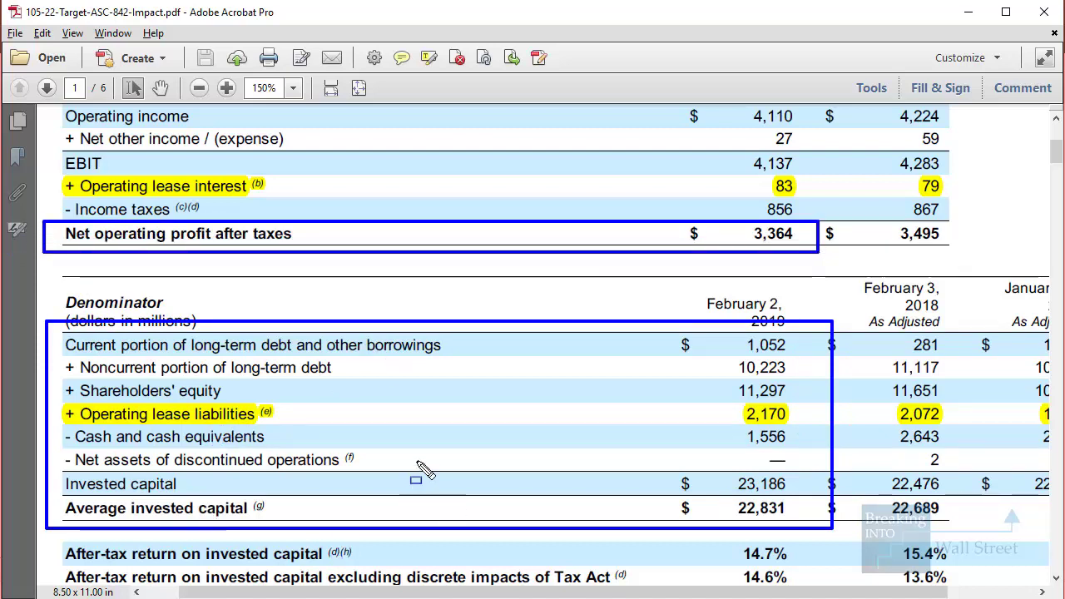
key("Escape")
scroll(417, 466, "down", 3)
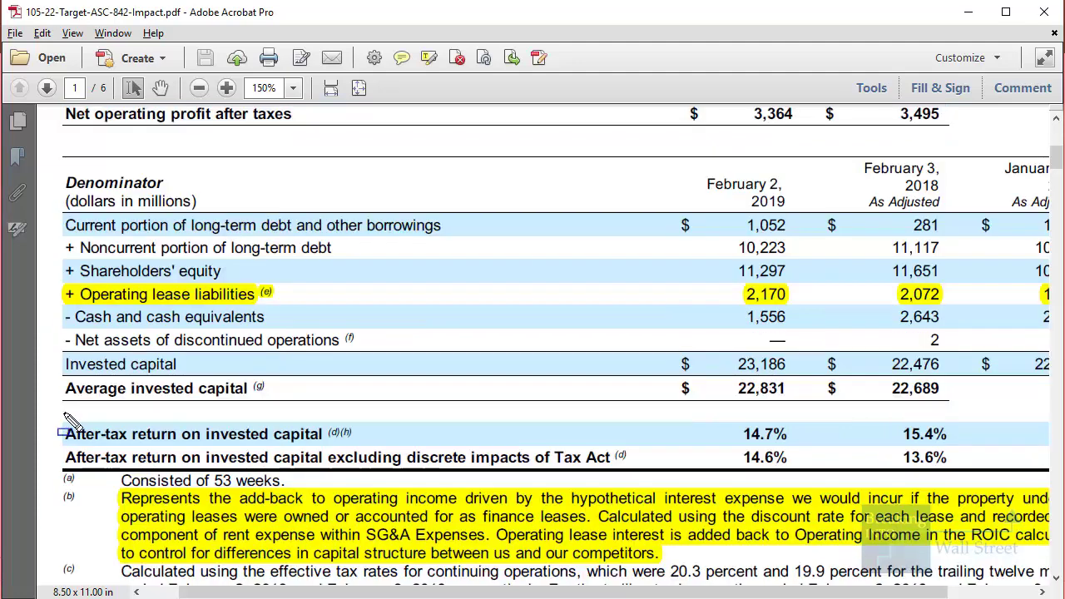
mouse_move(62, 413)
left_mouse_down()
mouse_move(707, 522)
mouse_move(836, 470)
left_mouse_up()
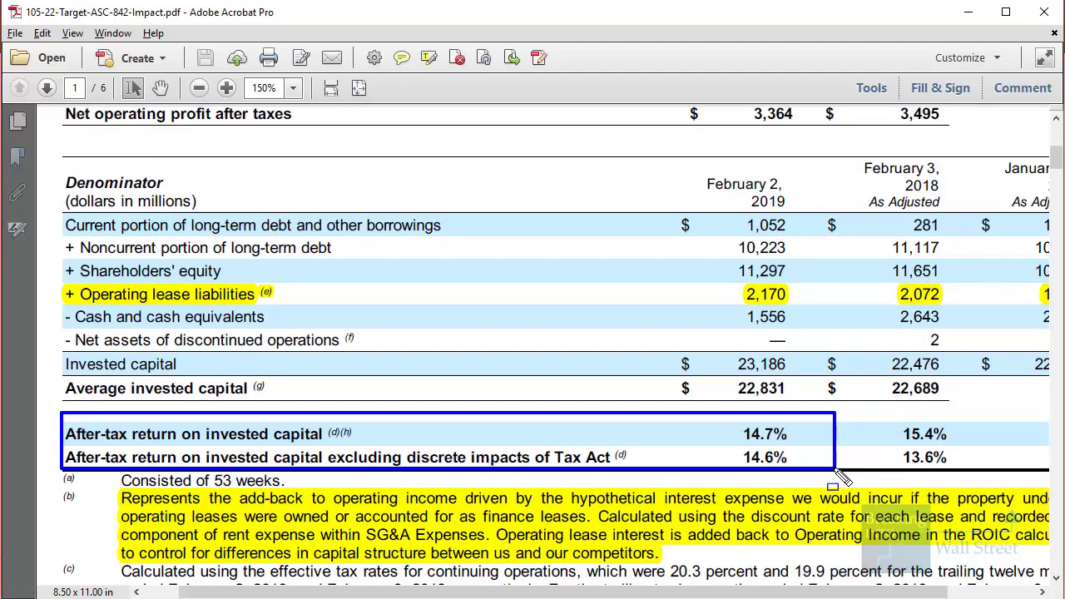
Switch to the EasyJet IFRS 16 PDF and examine the average capital employed components, focusing on average net debt/(cash) in both H1 2019 columns.
key("Escape")
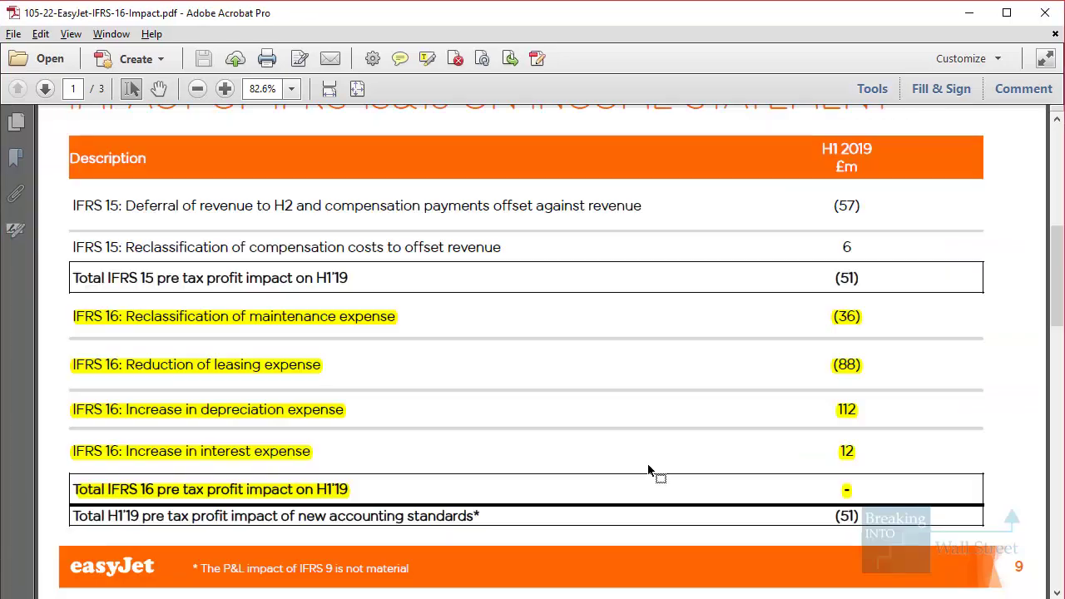
scroll(653, 459, "down", 10)
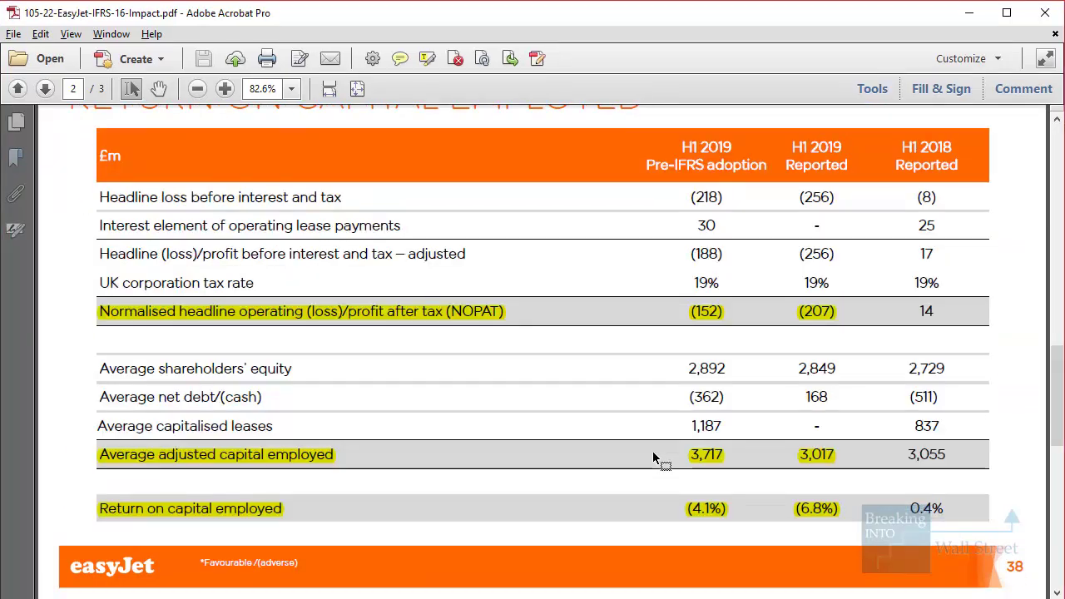
scroll(653, 459, "down", 1)
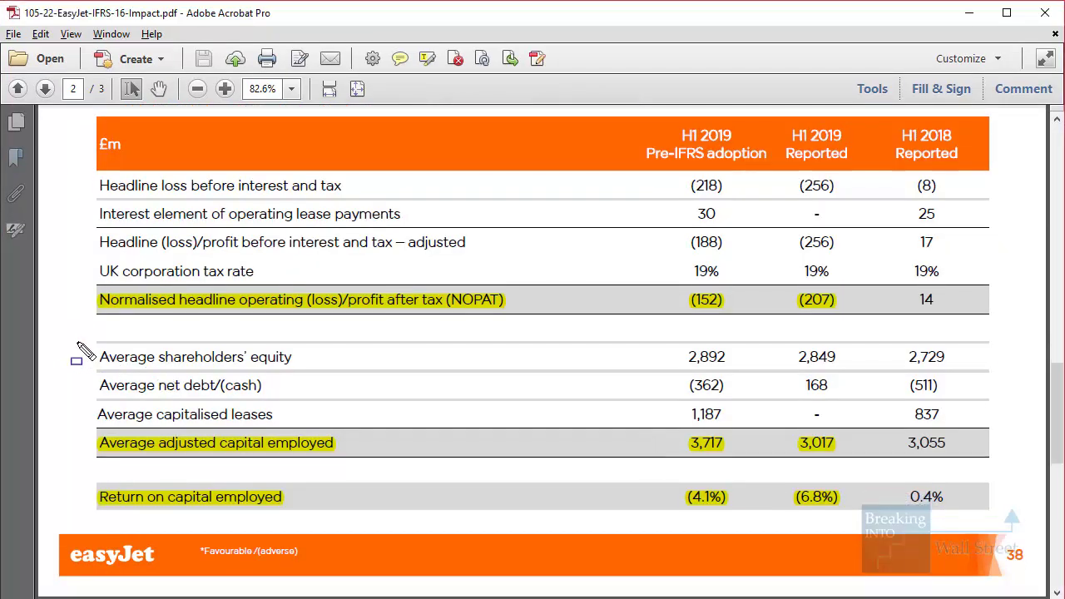
scroll(77, 342, "up", 1)
left_click_drag(86, 343, 368, 443)
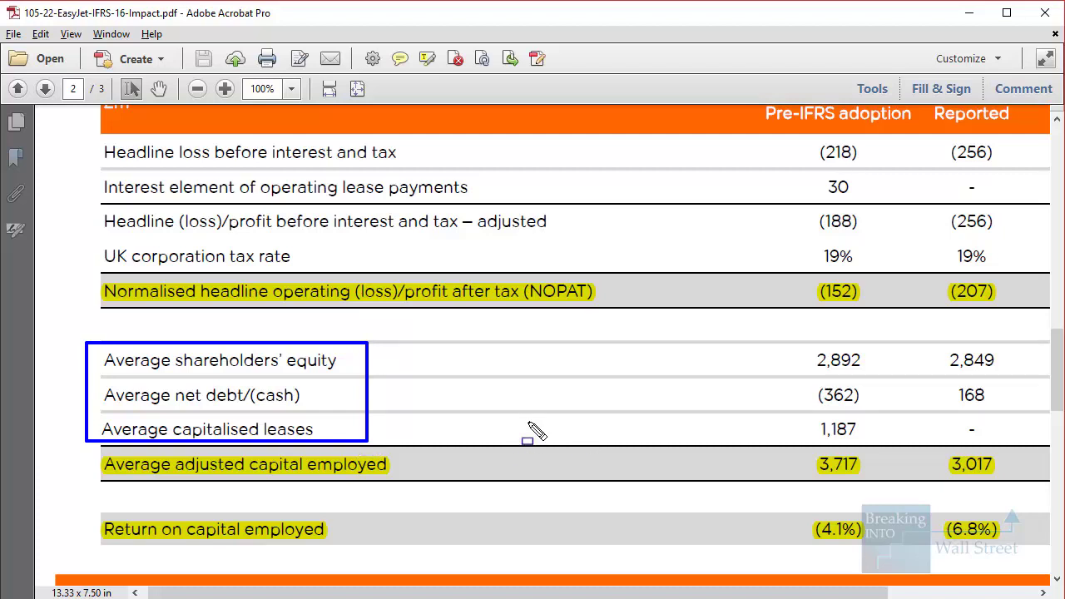
mouse_move(793, 381)
left_mouse_down()
mouse_move(880, 409)
mouse_move(1017, 411)
left_mouse_up()
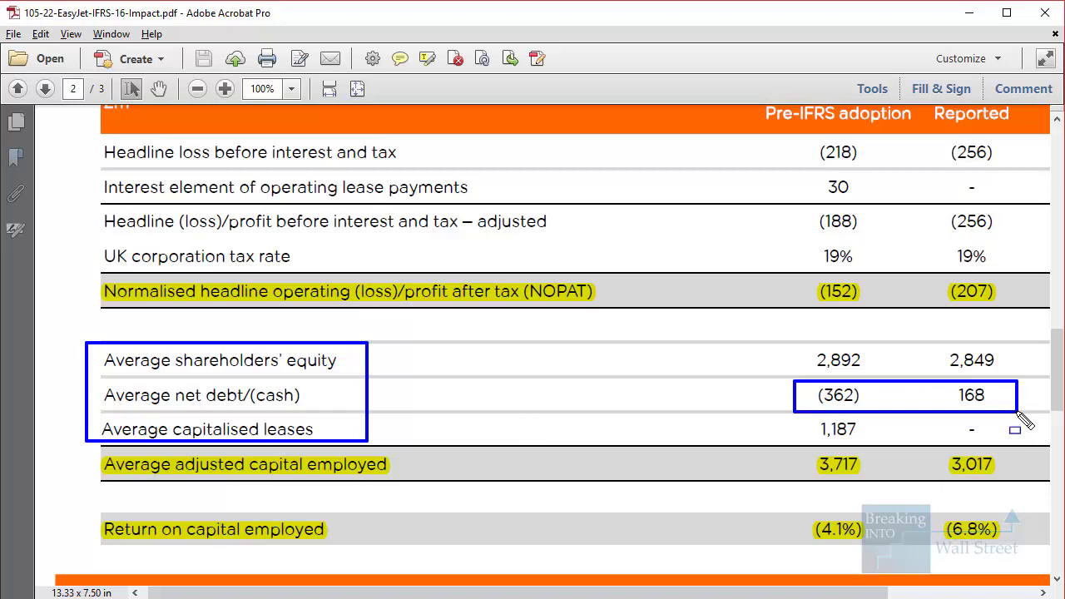
left_click_drag(166, 381, 339, 406)
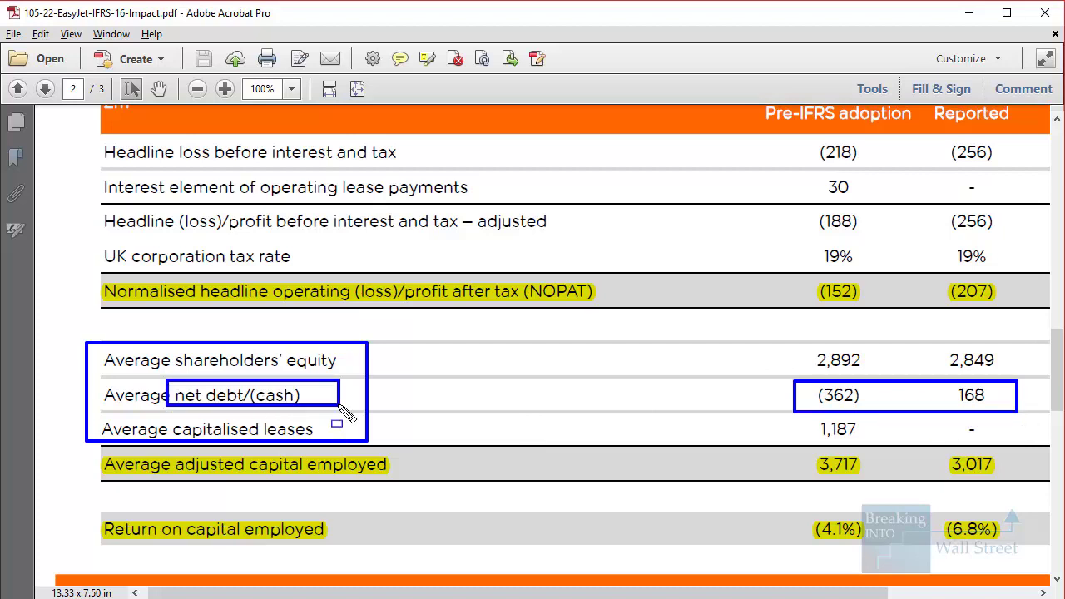
key("Escape")
Compare headline loss before interest and tax and the interest element of operating lease payments between the Pre-IFRS adoption and Reported columns.
scroll(497, 336, "up", 1)
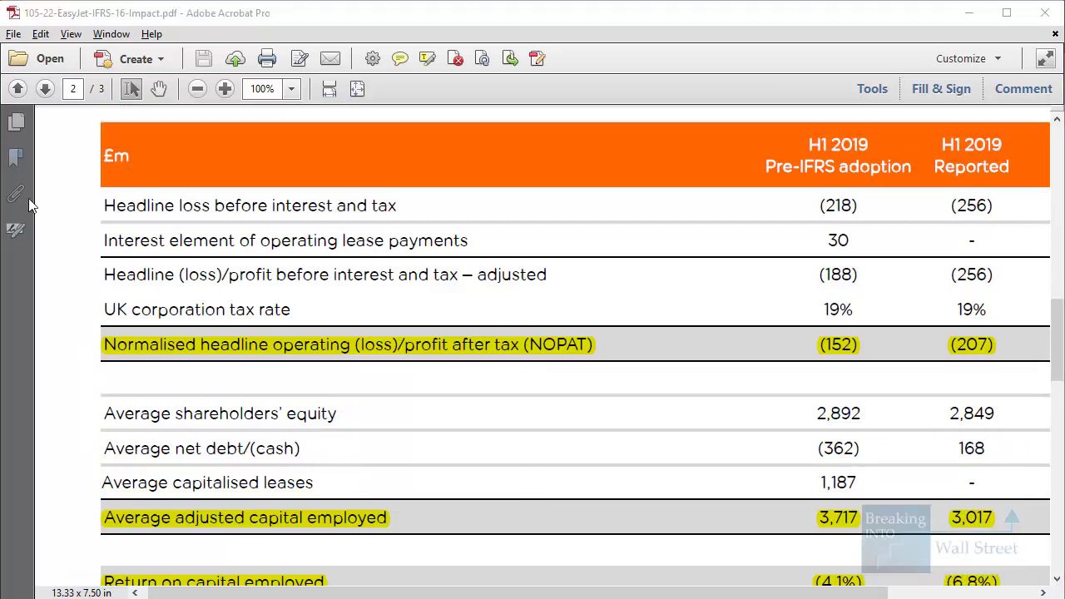
mouse_move(103, 183)
left_click_drag(104, 183, 1007, 221)
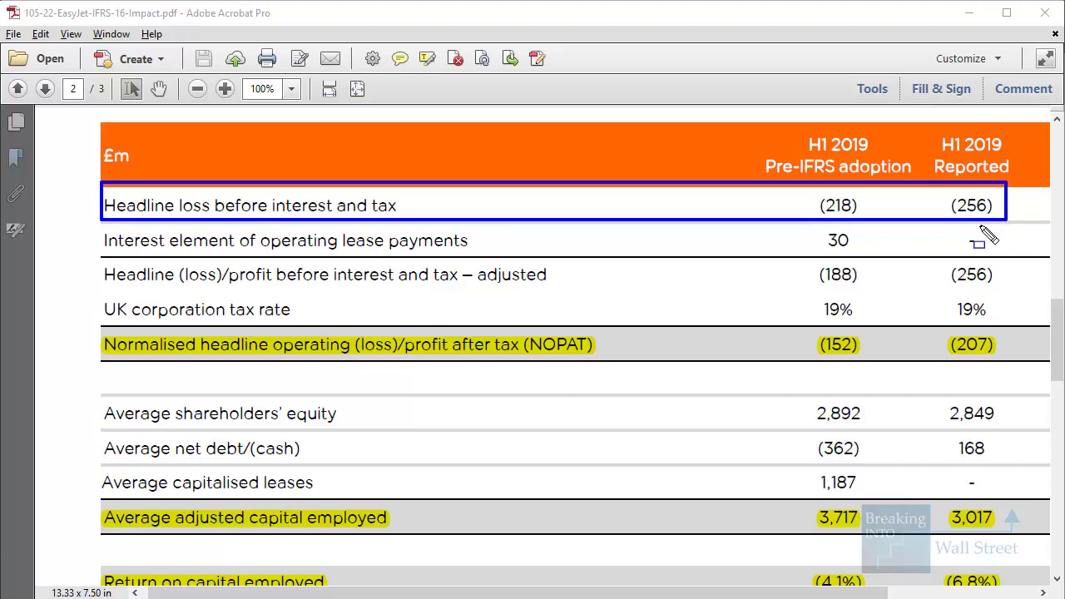
key("Escape")
left_click(963, 246)
key("ctrl+shift+d")
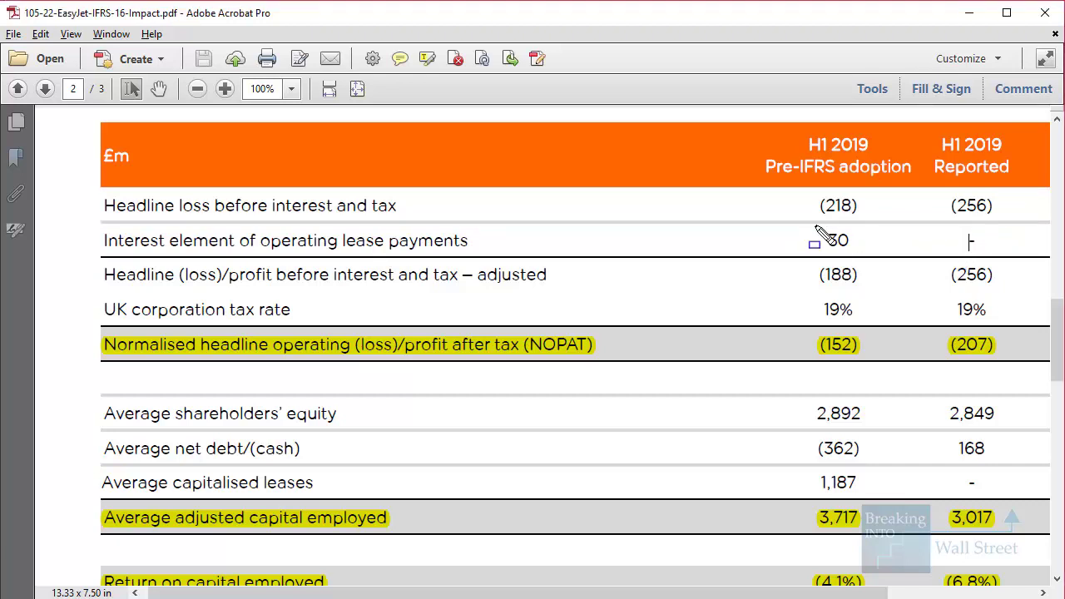
left_click_drag(802, 225, 877, 256)
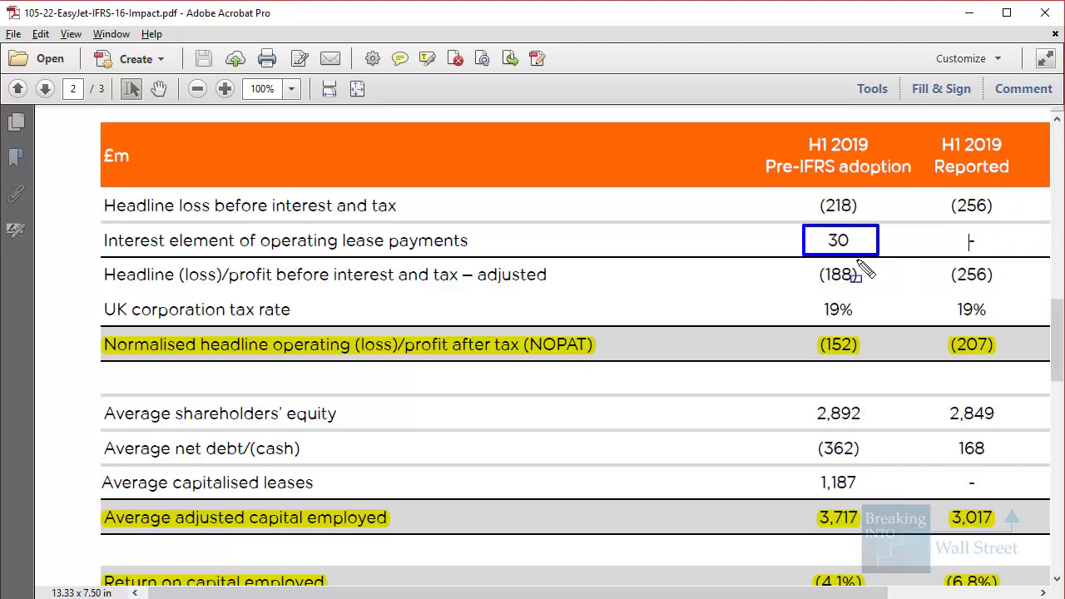
left_click_drag(933, 189, 1017, 220)
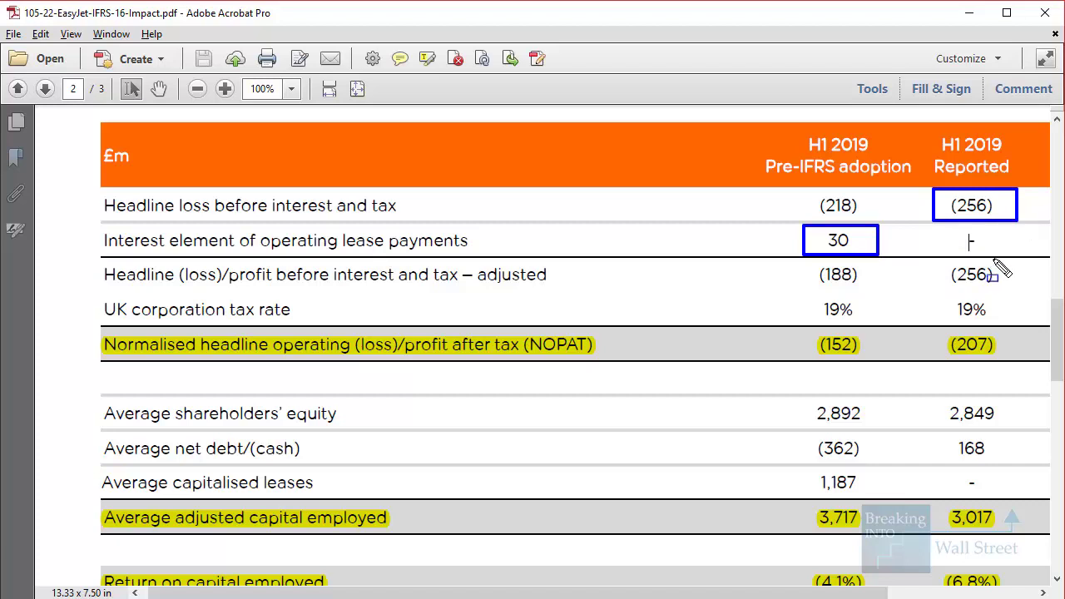
key("Escape")
Examine EasyJet's return on capital employed row for H1 2019 Pre-IFRS adoption and Reported.
scroll(680, 267, "down", 3)
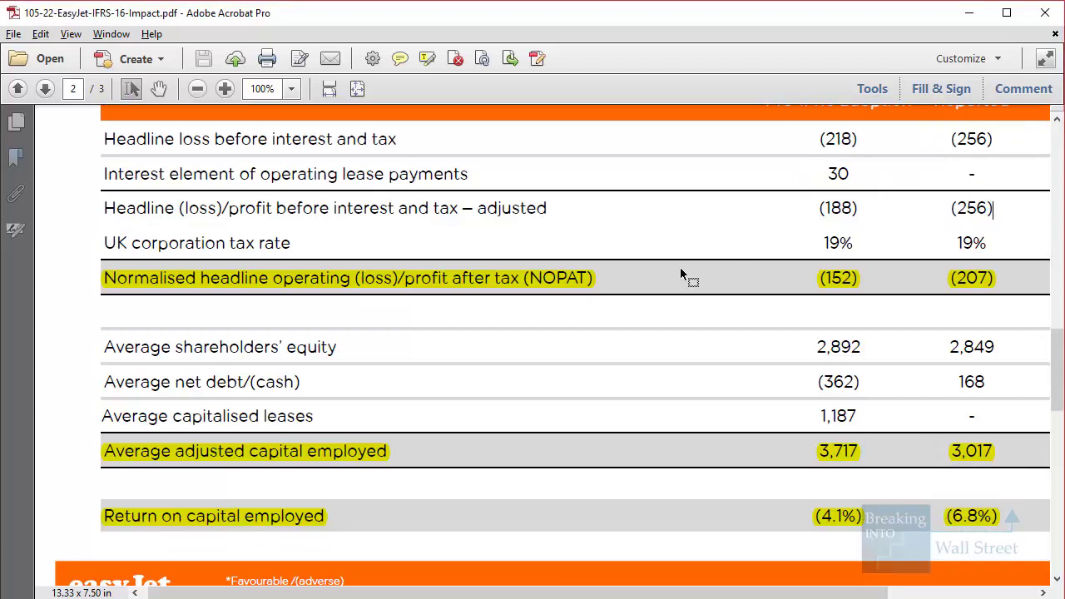
scroll(297, 463, "down", 1)
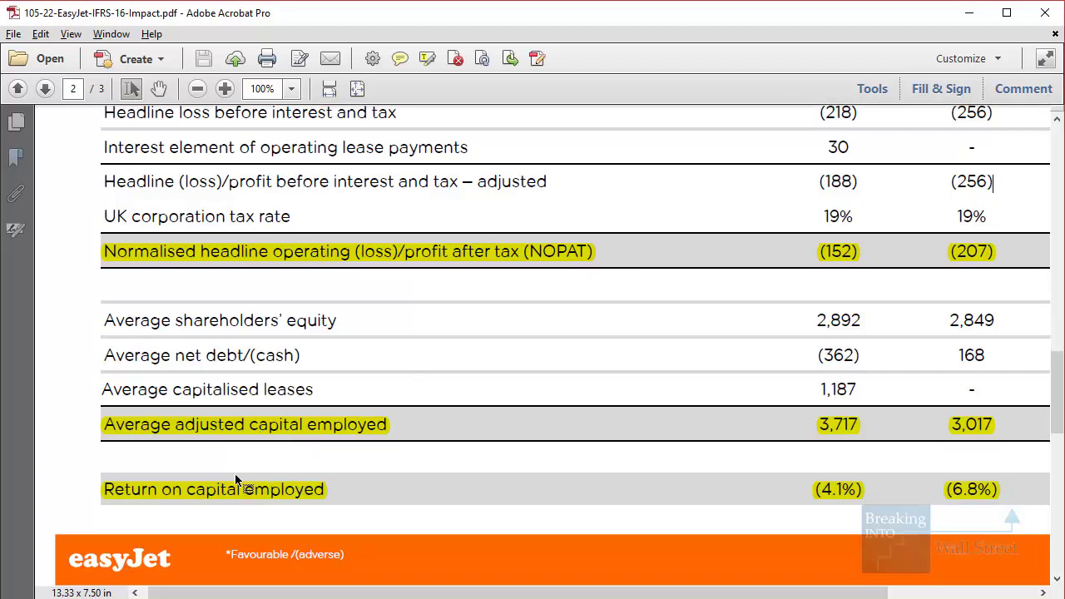
left_click_drag(89, 468, 1042, 522)
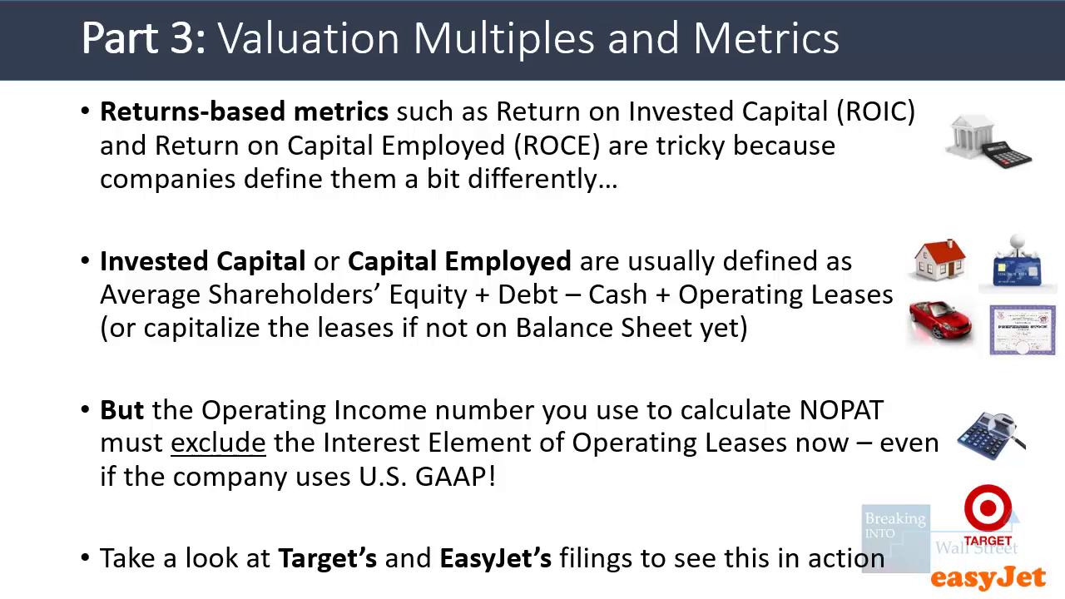
Switch to the presentation and advance it to the Projections bullet of Part 4: Summary of Op. Leases in Models.
key("Right")
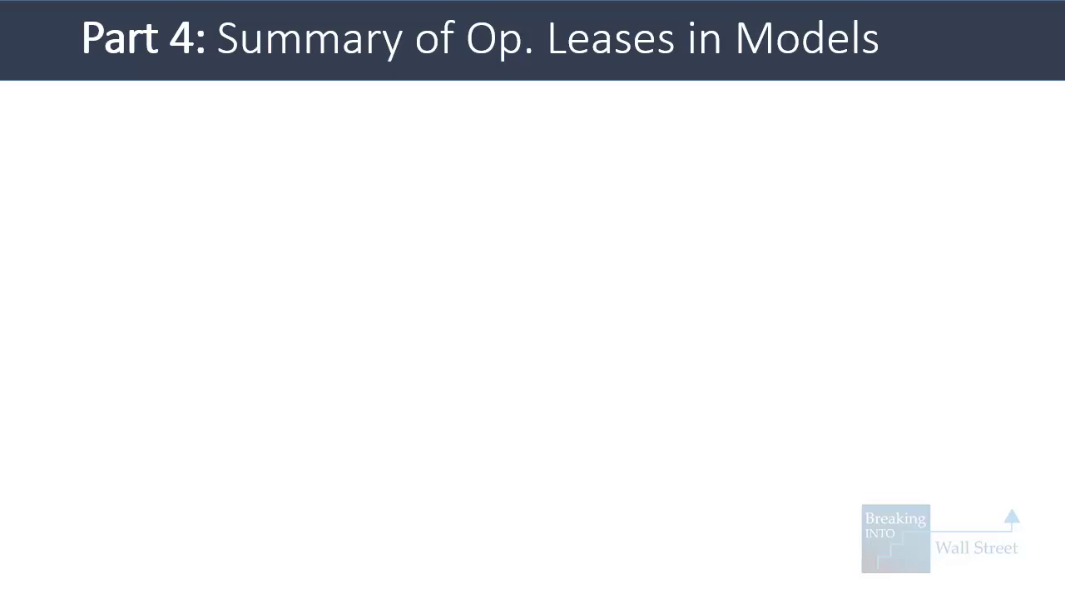
key("Right")
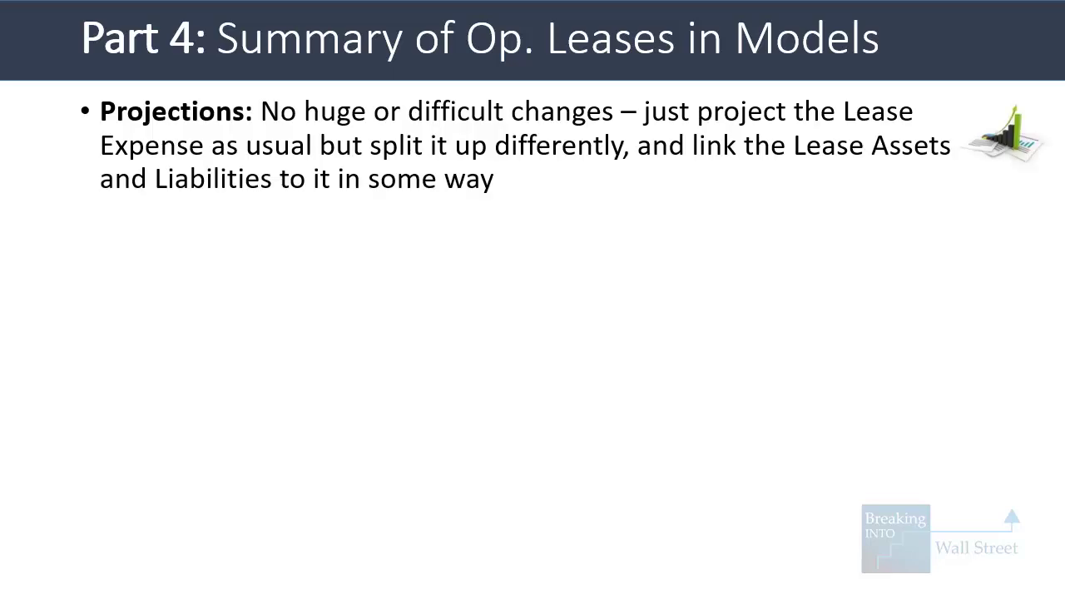
Switch to the IFRS 16 operating leases workbook in Excel and examine the projection notes beside the income statement's lease expense rows.
left_click(409, 596)
left_click_drag(753, 570, 684, 570)
scroll(719, 453, "down", 7)
left_click_drag(564, 217, 794, 252)
left_click(903, 342)
mouse_move(903, 304)
left_mouse_down()
mouse_move(773, 287)
mouse_move(1050, 291)
left_mouse_up()
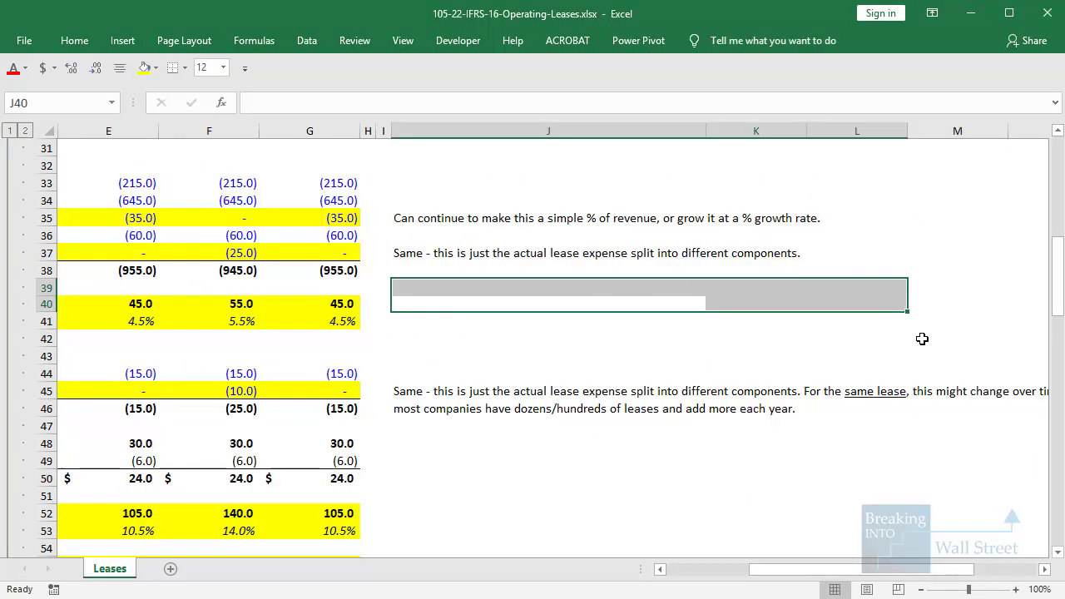
left_click(856, 355)
key("ctrl+2")
mouse_move(388, 205)
left_mouse_down()
mouse_move(856, 248)
mouse_move(862, 234)
left_mouse_up()
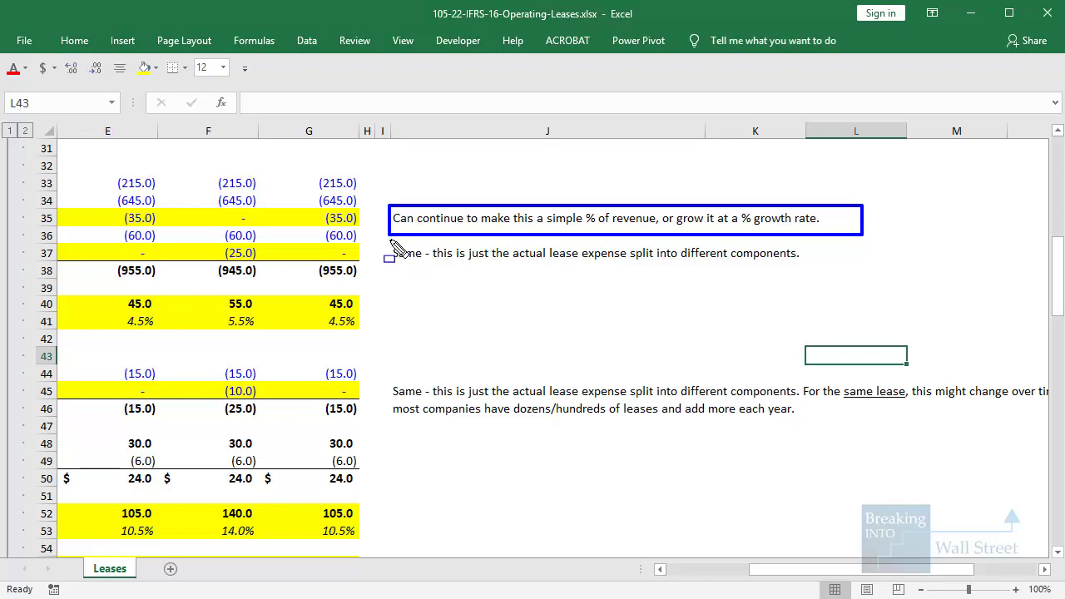
mouse_move(387, 240)
left_mouse_down()
mouse_move(832, 291)
mouse_move(833, 277)
left_mouse_up()
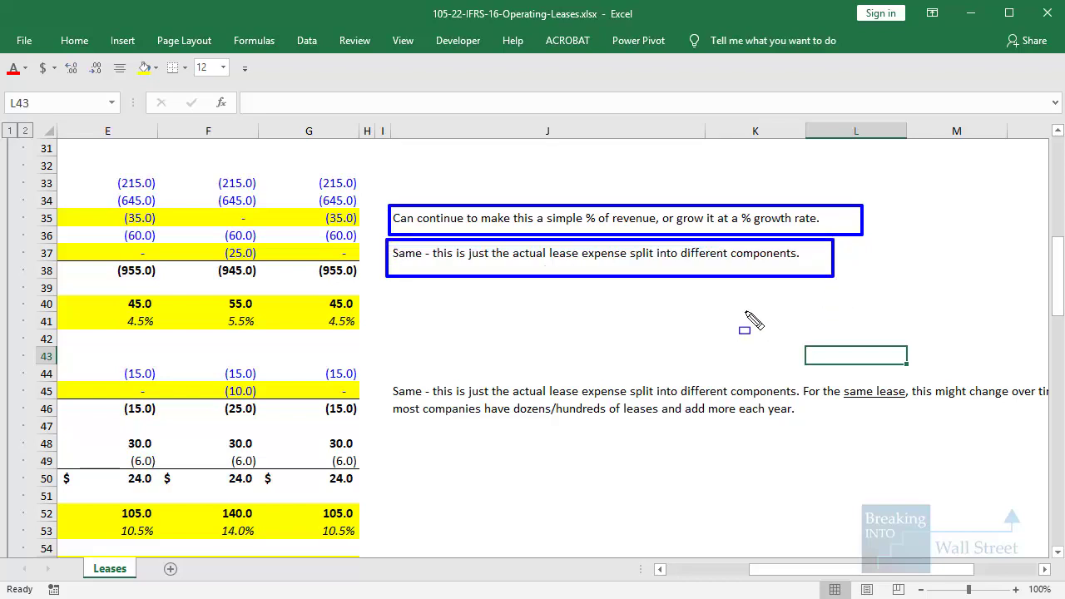
key("Escape")
Examine the balance sheet rows for Right-of-Use Assets from Operating Leases and Operating Lease Liabilities, including the projection note.
scroll(496, 373, "down", 7)
scroll(497, 373, "down", 4)
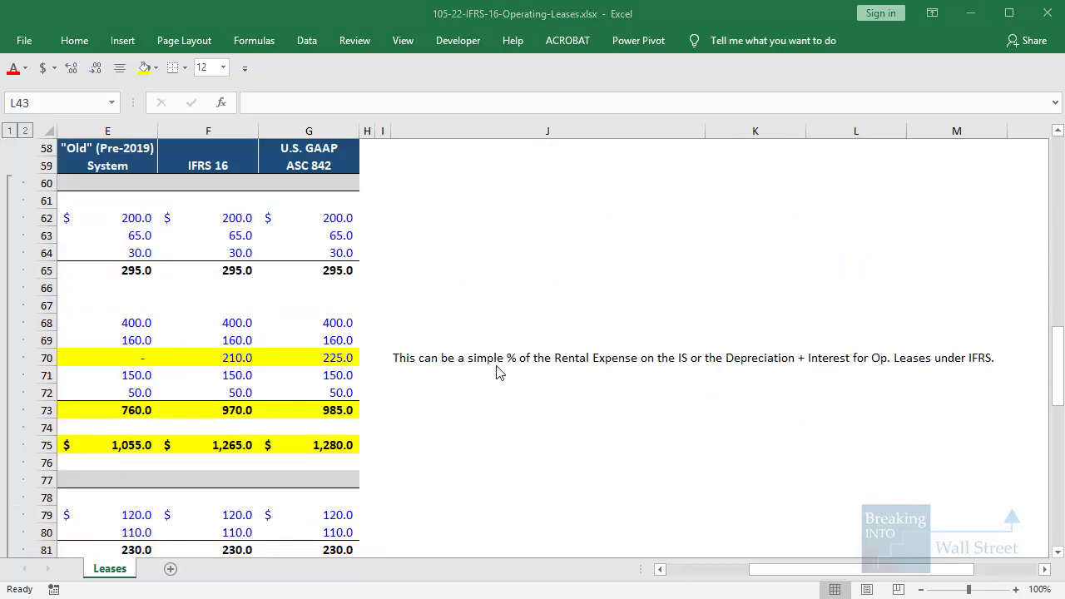
left_click_drag(399, 253, 94, 254)
scroll(102, 419, "down", 2)
left_click(145, 432)
left_click_drag(145, 431, 744, 427)
scroll(439, 274, "up", 1)
left_click_drag(116, 197, 776, 200)
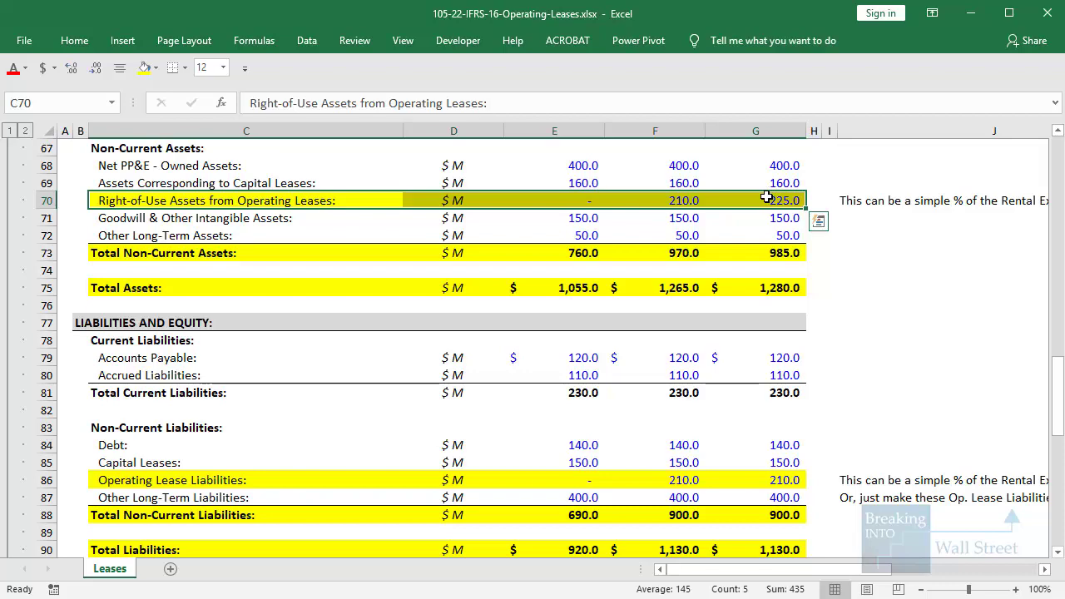
mouse_move(110, 497)
left_mouse_down()
mouse_move(608, 199)
mouse_move(746, 199)
left_mouse_up()
Examine the cash flow statement rows for Right-of-Use Assets depreciation and Repayment of Capital Element of Operating Leases.
scroll(778, 291, "down", 7)
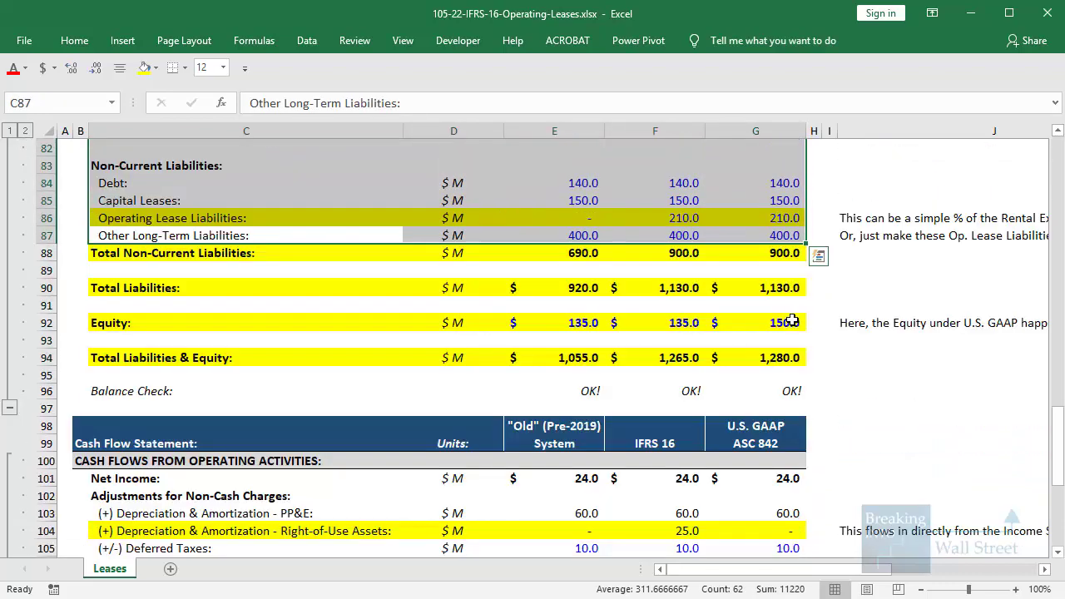
scroll(791, 318, "down", 4)
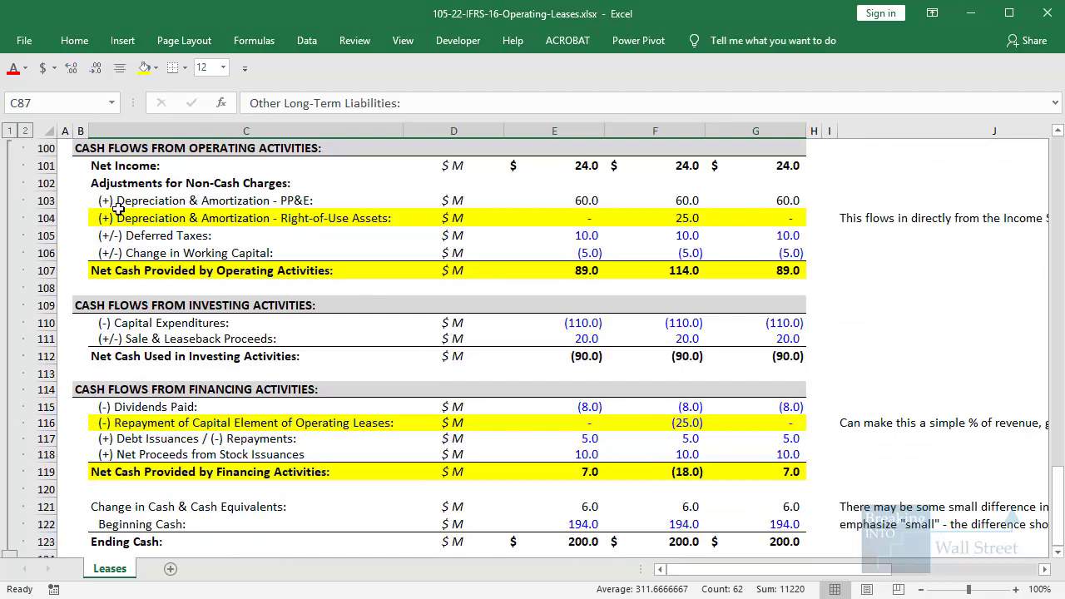
left_click_drag(119, 218, 799, 218)
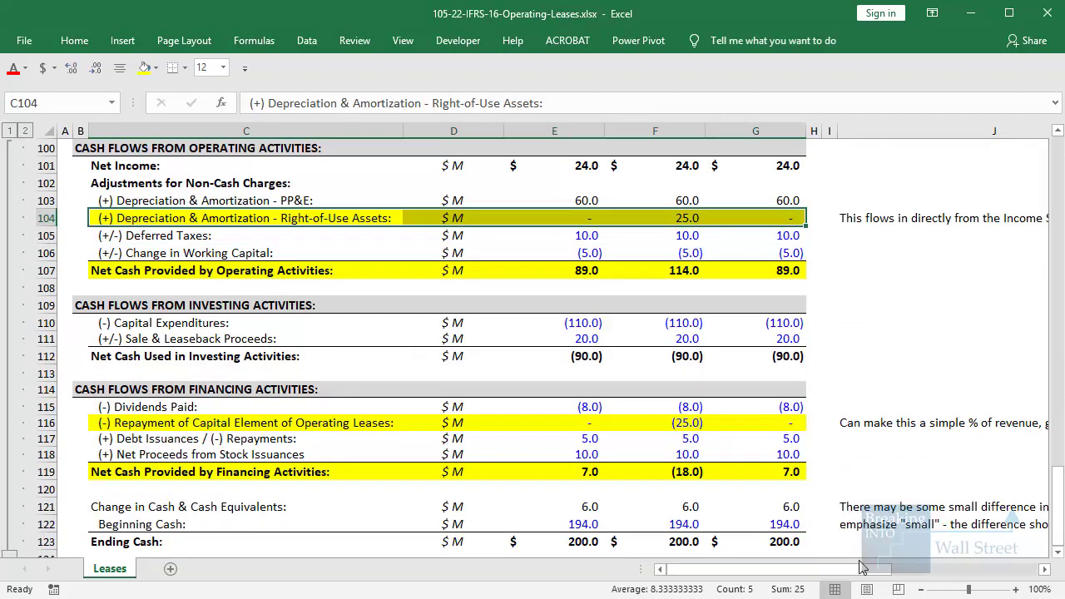
mouse_move(861, 565)
left_mouse_down()
mouse_move(957, 569)
mouse_move(857, 569)
left_mouse_up()
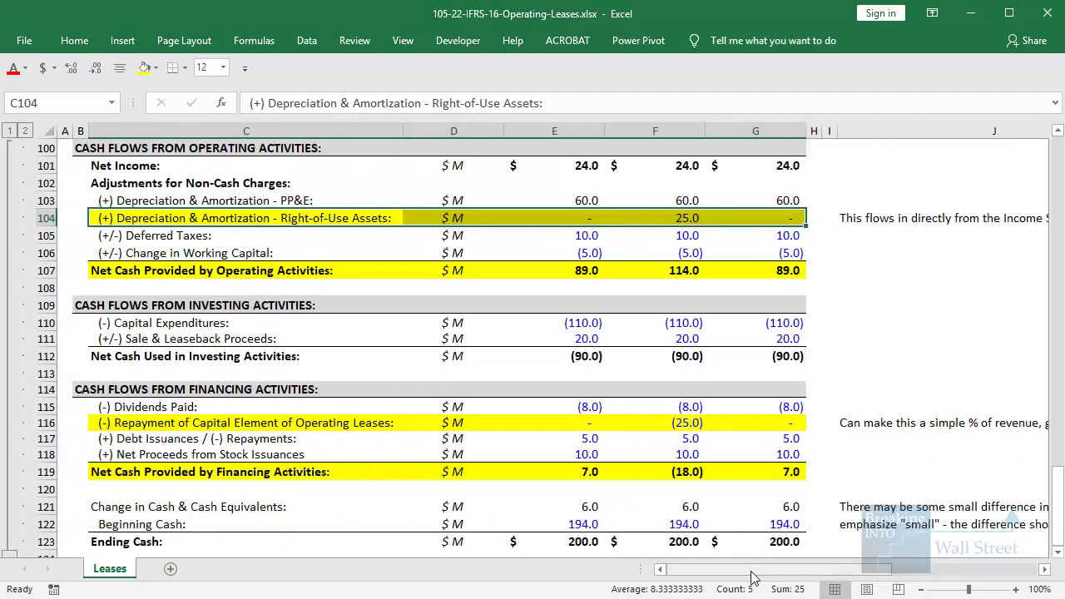
left_click_drag(150, 426, 804, 425)
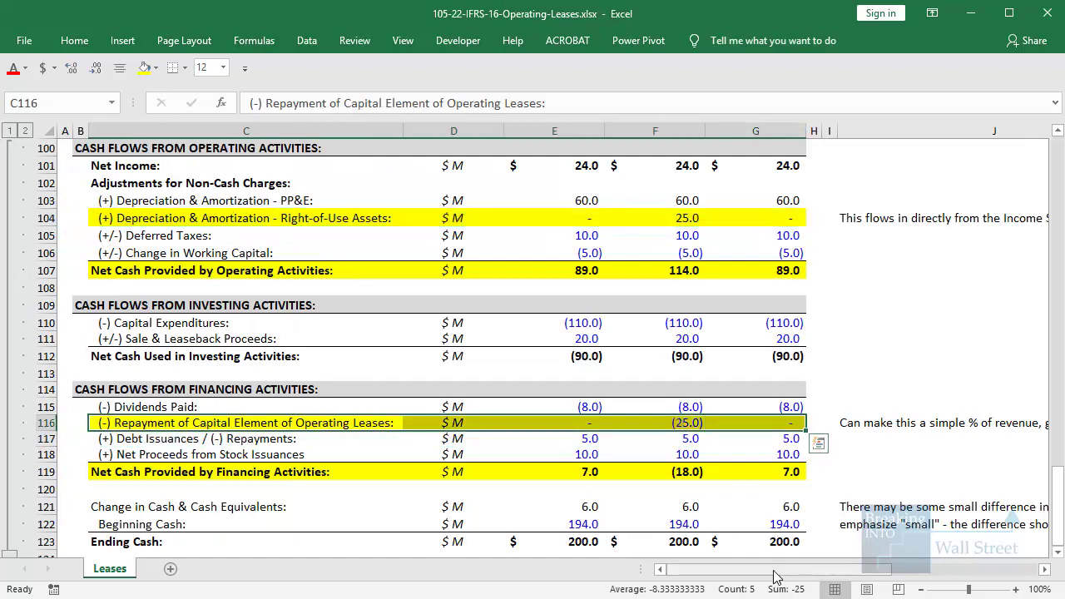
mouse_move(774, 570)
left_mouse_down()
mouse_move(892, 570)
mouse_move(774, 571)
left_mouse_up()
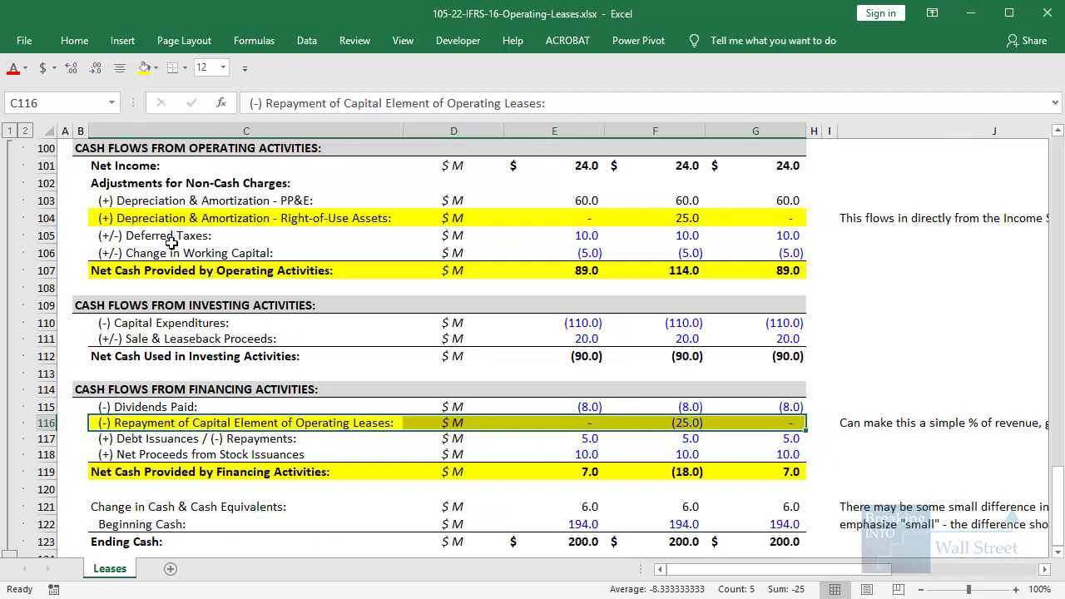
mouse_move(99, 202)
left_mouse_down()
mouse_move(518, 239)
mouse_move(832, 224)
left_mouse_up()
mouse_move(857, 391)
left_mouse_down()
mouse_move(1049, 462)
mouse_move(1030, 435)
left_mouse_up()
key("Escape")
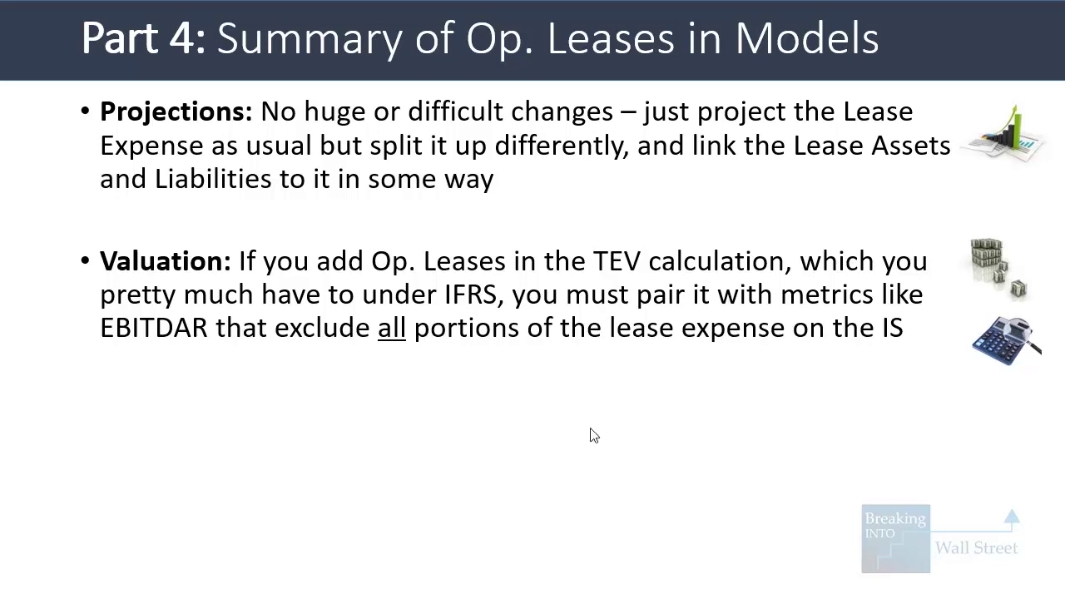
Return to the Part 4 slide and mark EBITDAR and "Op. Leases in the TEV calculation" in the Valuation bullet.
left_click_drag(85, 303, 215, 348)
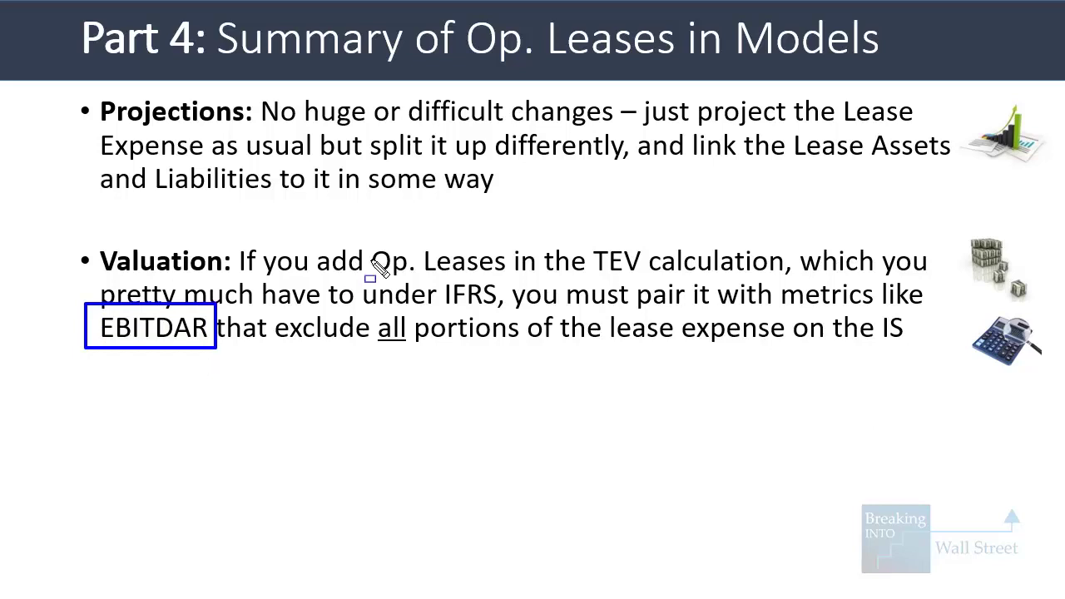
left_click_drag(367, 247, 795, 278)
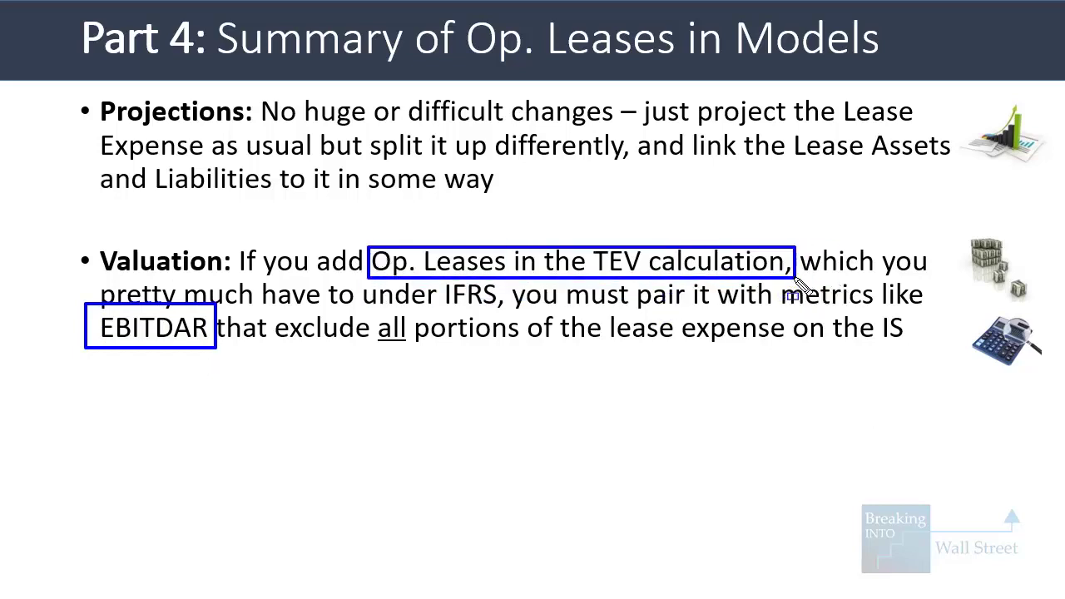